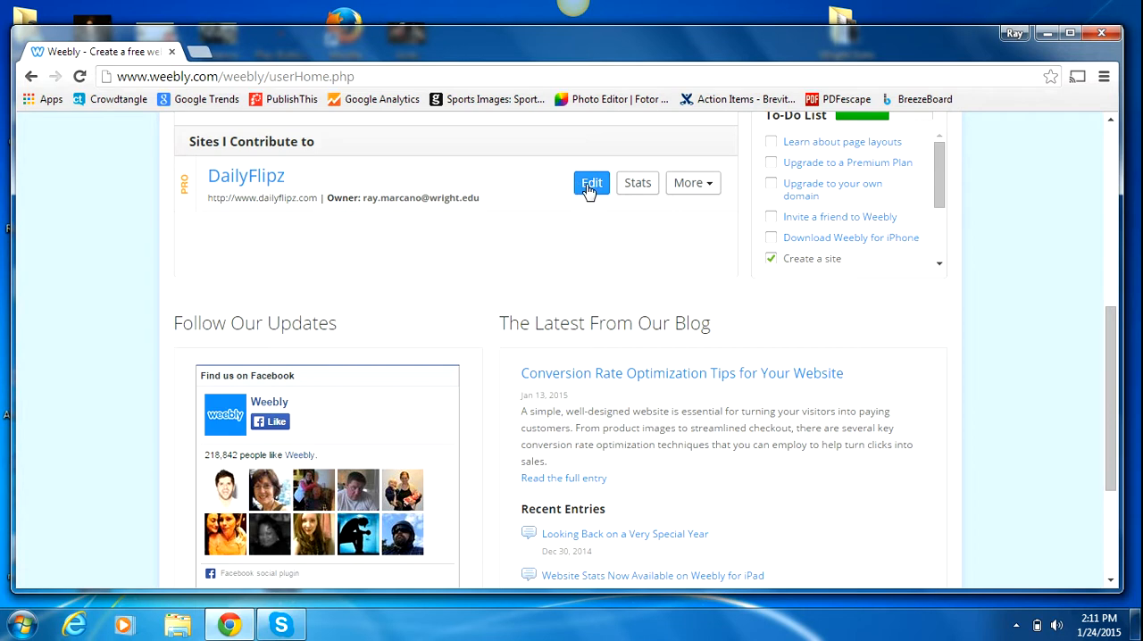
# Step: Open the DailyFlipz site for editing and add a standard page named "Test Test Test" with the Short Header layout
pyautogui.click(587, 188)
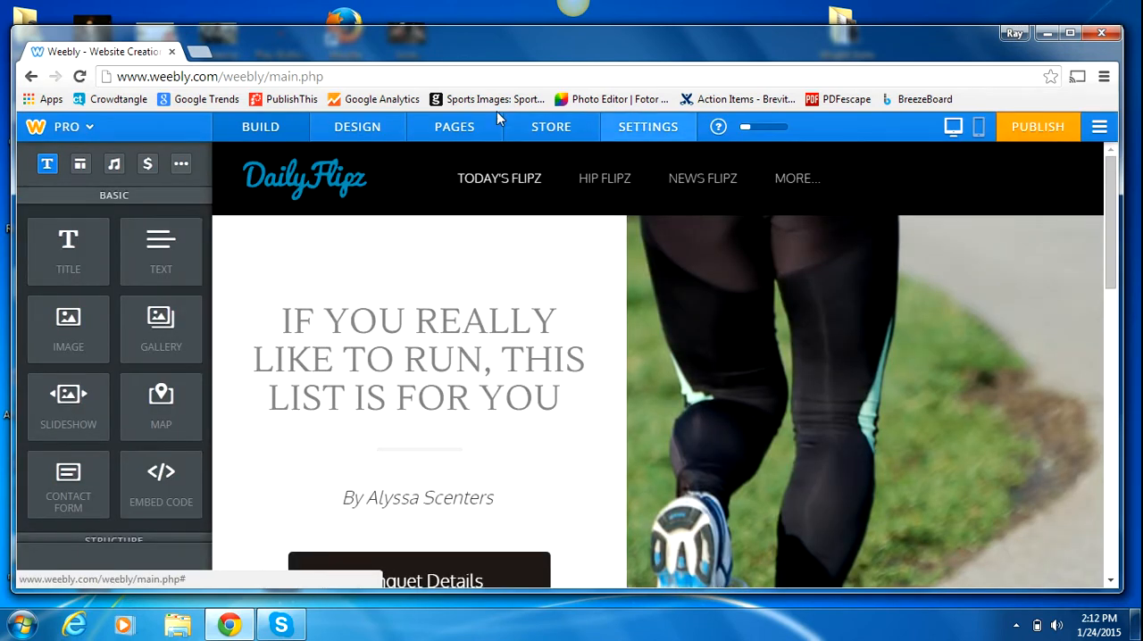
pyautogui.click(474, 129)
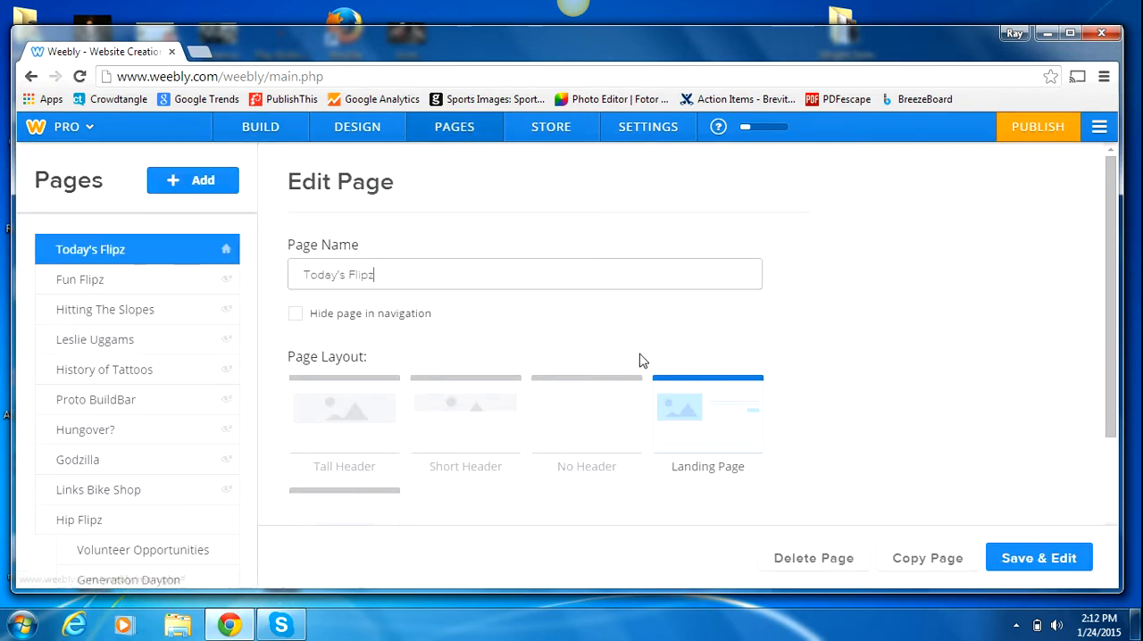
pyautogui.click(199, 190)
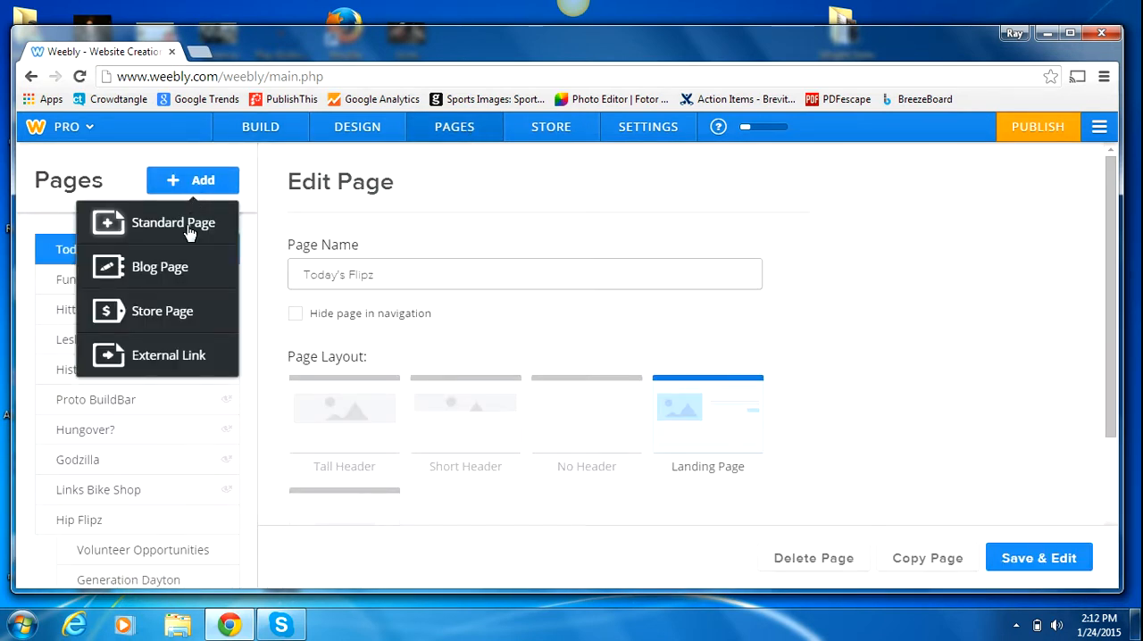
pyautogui.click(188, 231)
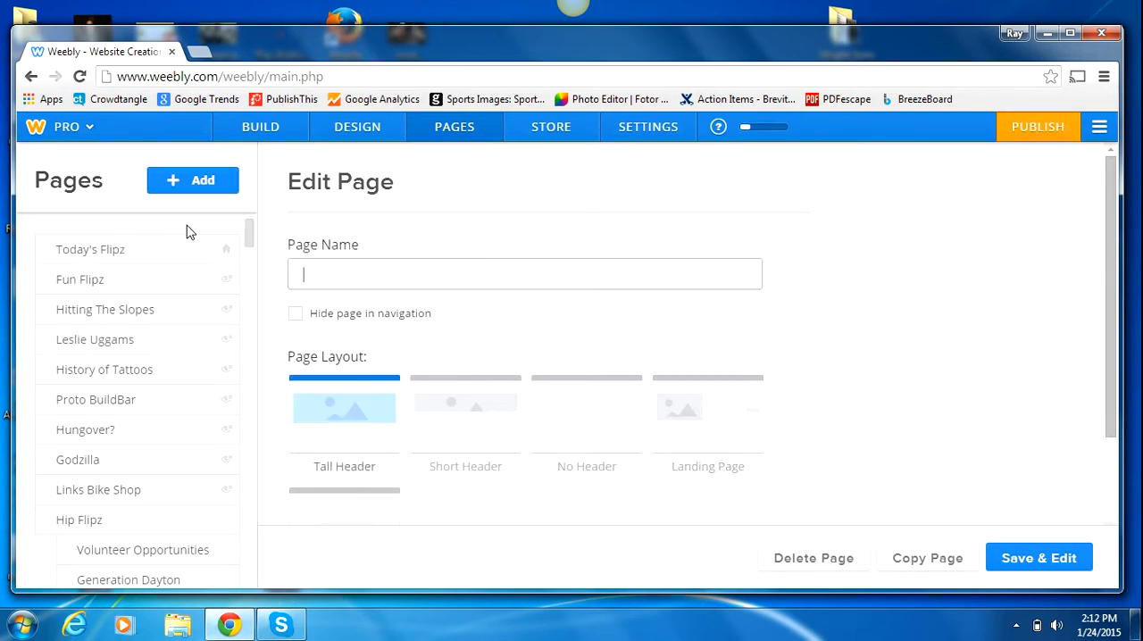
pyautogui.click(453, 404)
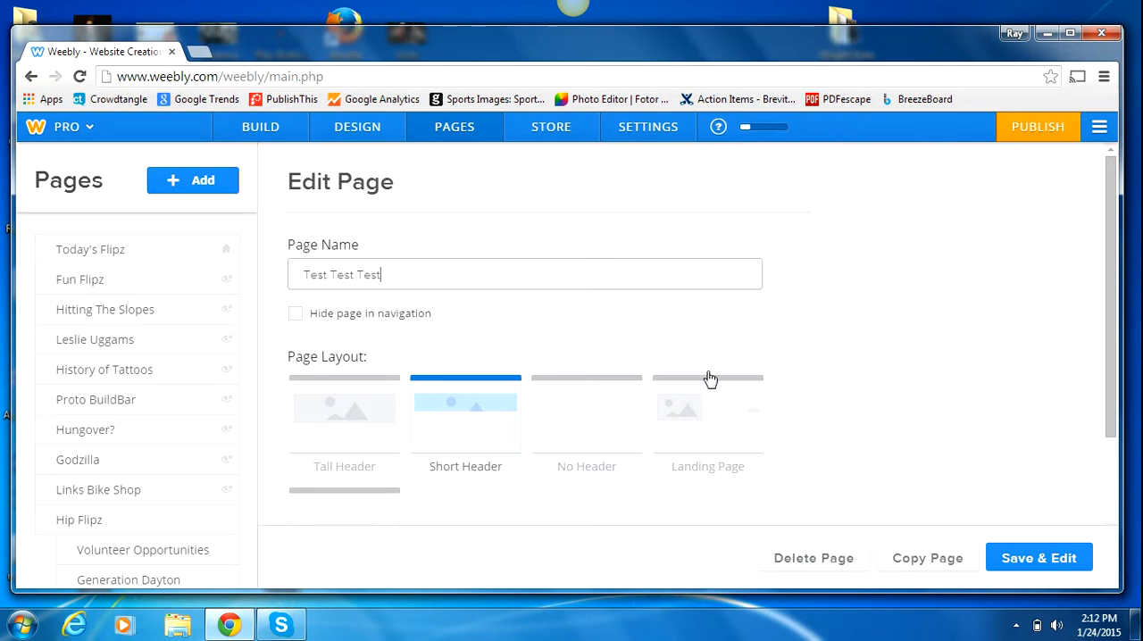
pyautogui.click(1033, 562)
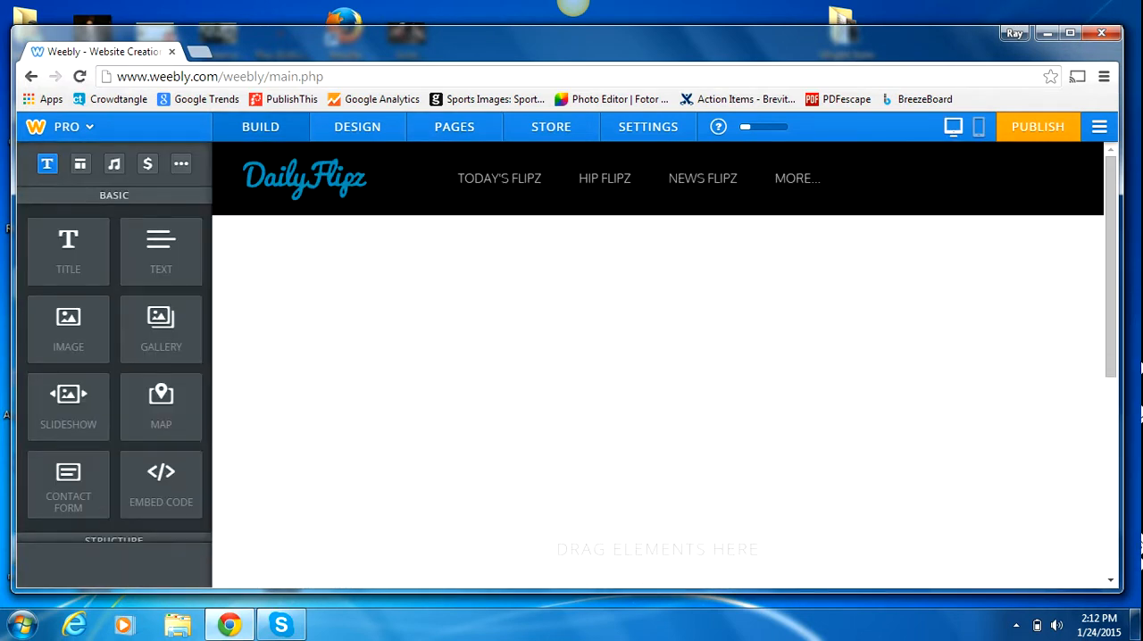
# Step: Change the page's header image to the beach volleyball background and save it to only this page
pyautogui.moveTo(1111, 266); pyautogui.dragTo(1104, 306)
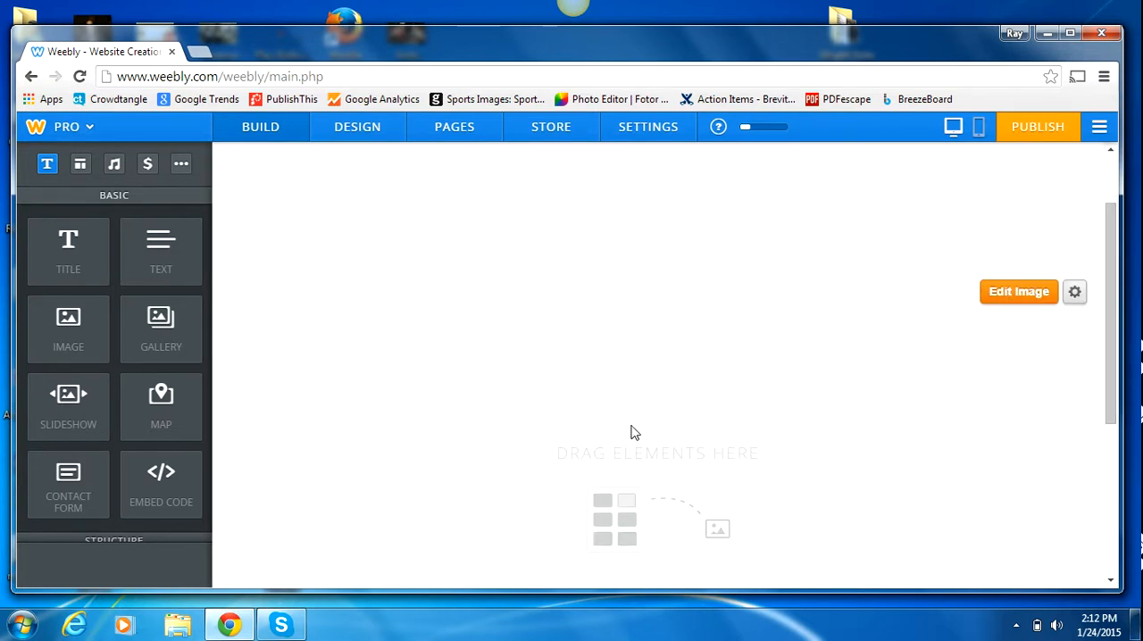
pyautogui.moveTo(1110, 334); pyautogui.dragTo(1109, 288)
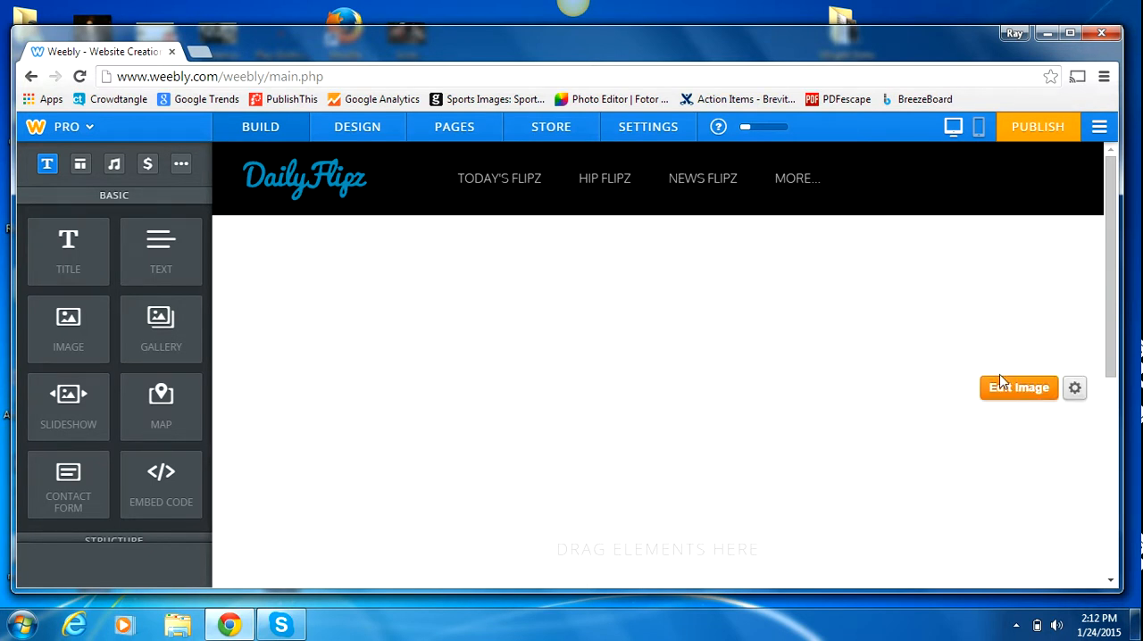
pyautogui.click(1017, 394)
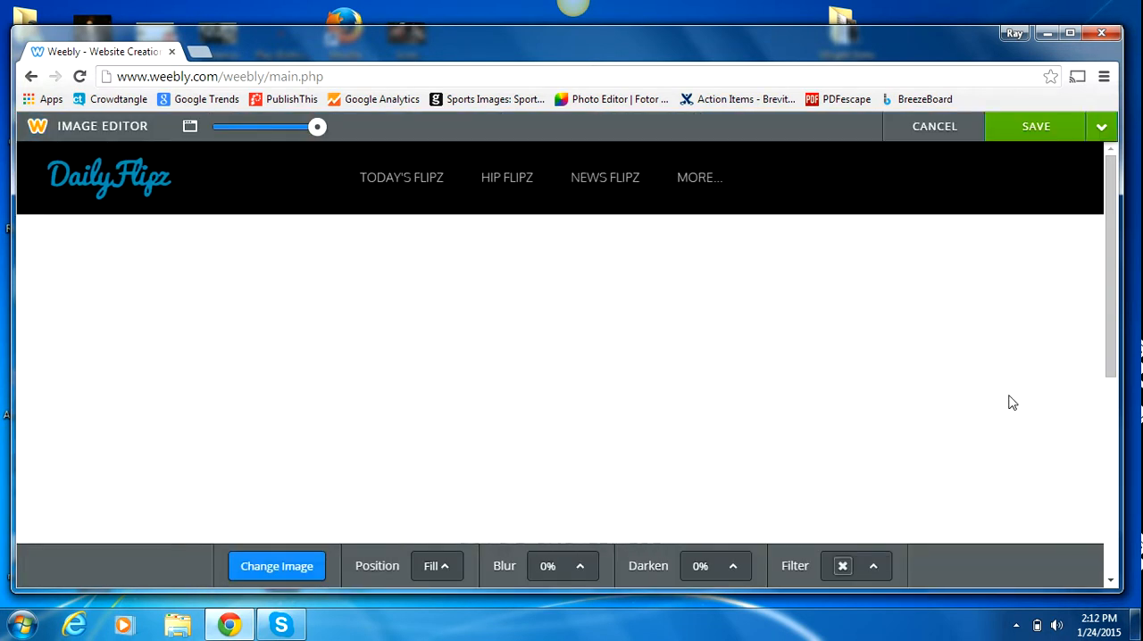
pyautogui.click(284, 570)
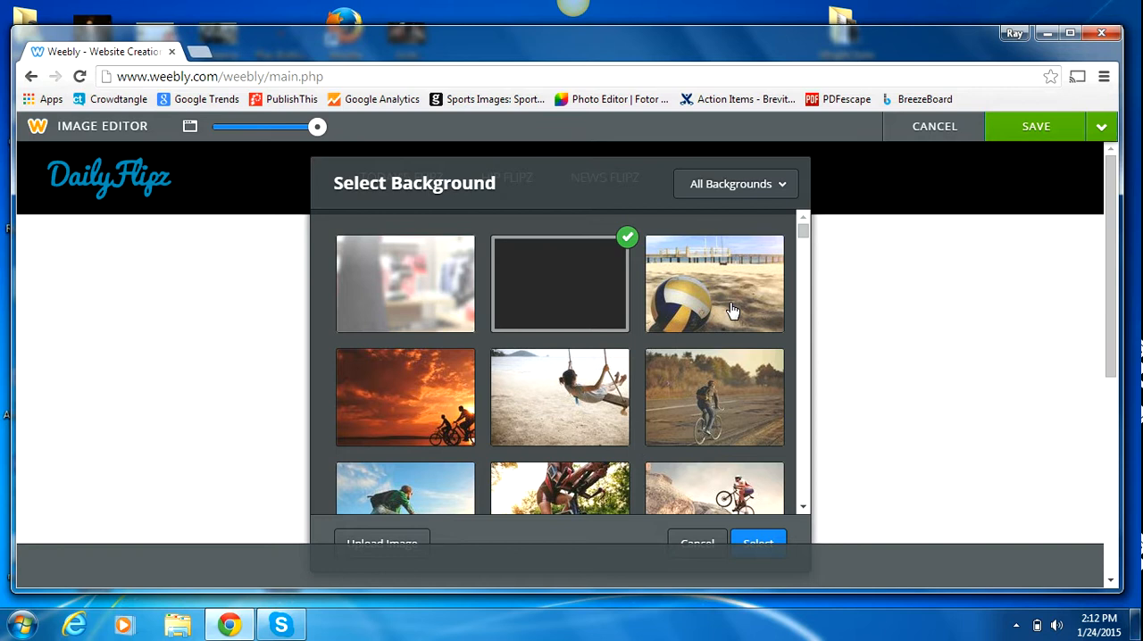
pyautogui.click(734, 312)
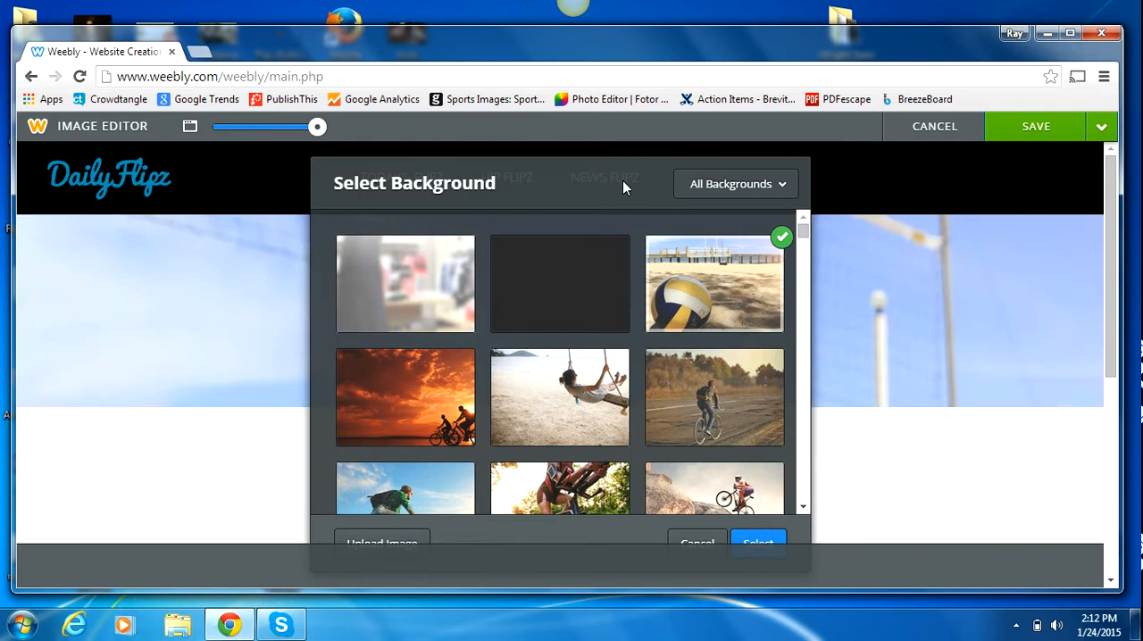
pyautogui.moveTo(622, 180); pyautogui.dragTo(625, 138)
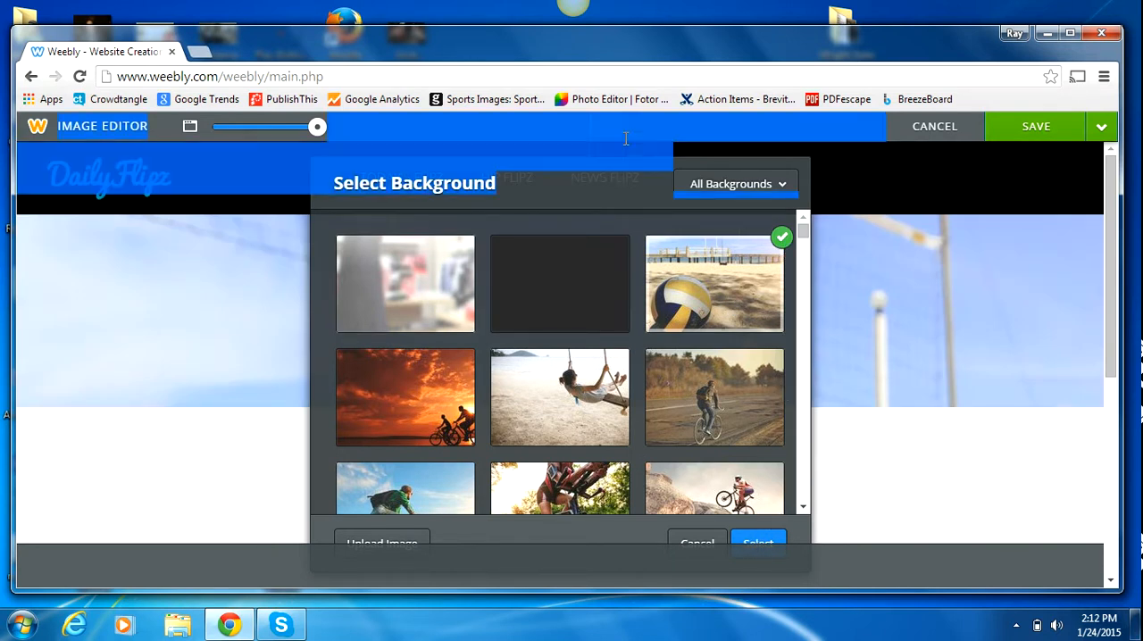
pyautogui.click(756, 542)
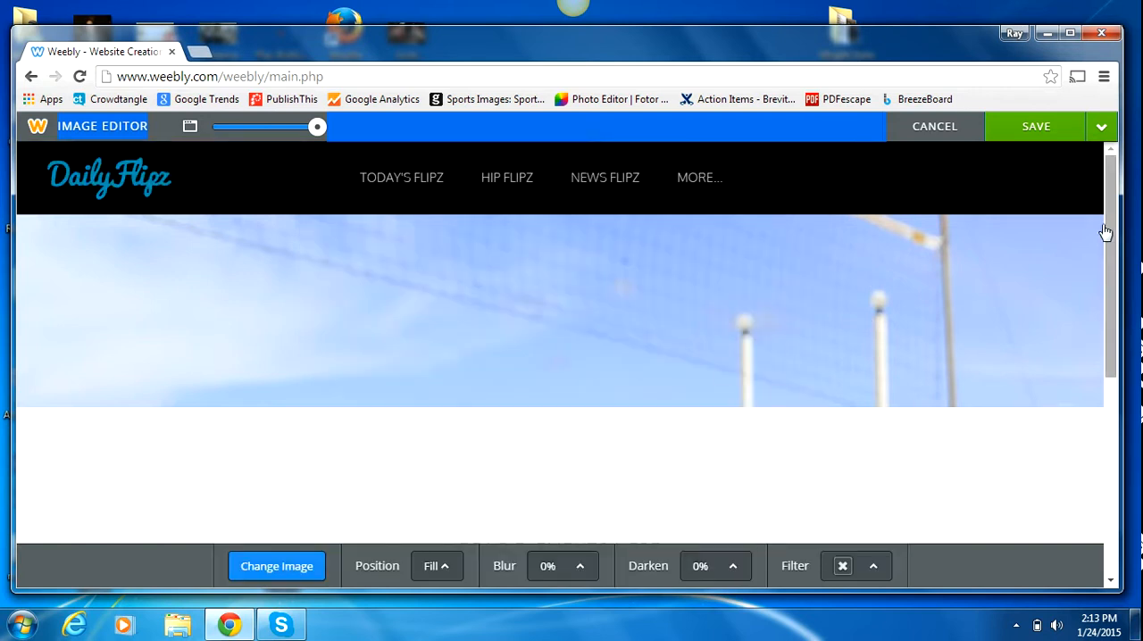
pyautogui.click(1101, 129)
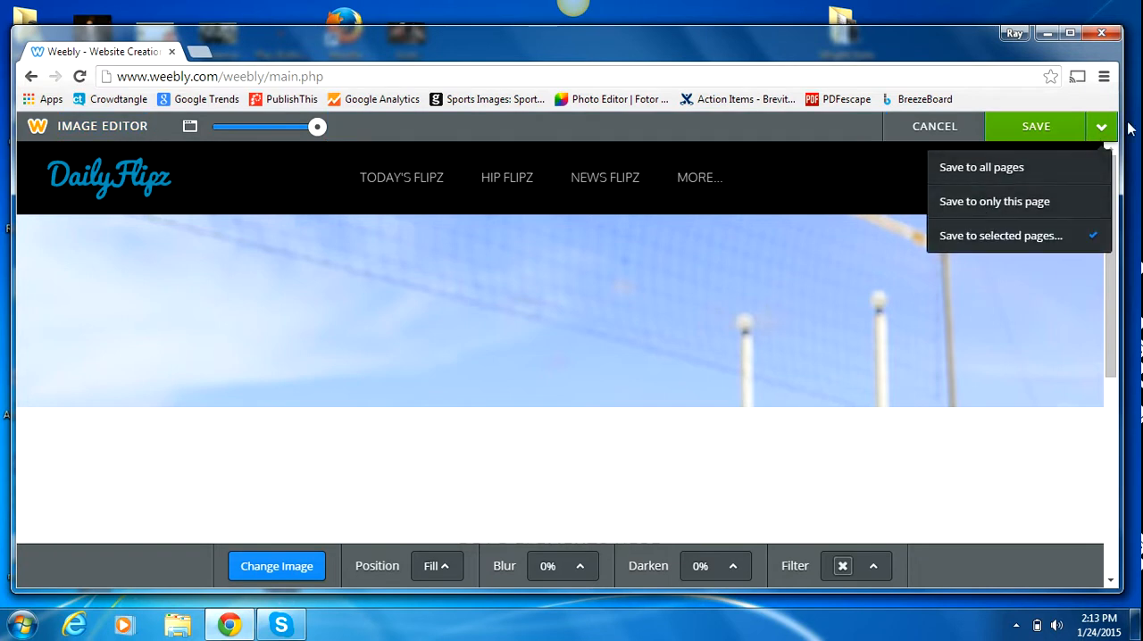
pyautogui.click(1022, 207)
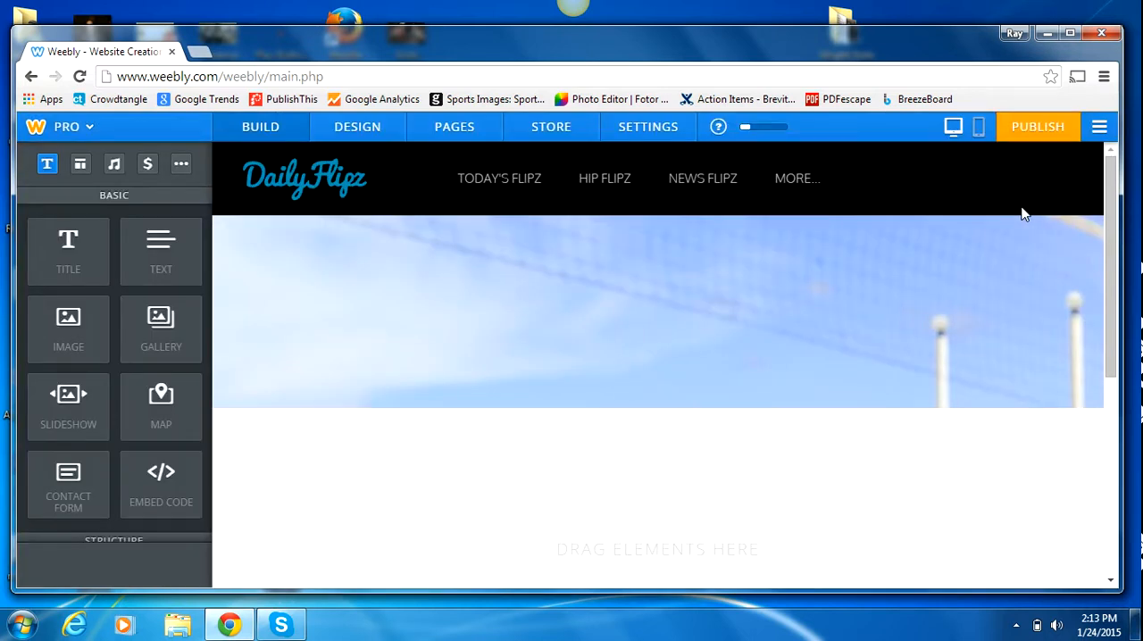
# Step: Add a title element below the header image and enter "THIS IS A TEST HEAD" as its text
pyautogui.moveTo(1118, 225); pyautogui.dragTo(1117, 259)
pyautogui.moveTo(833, 201)
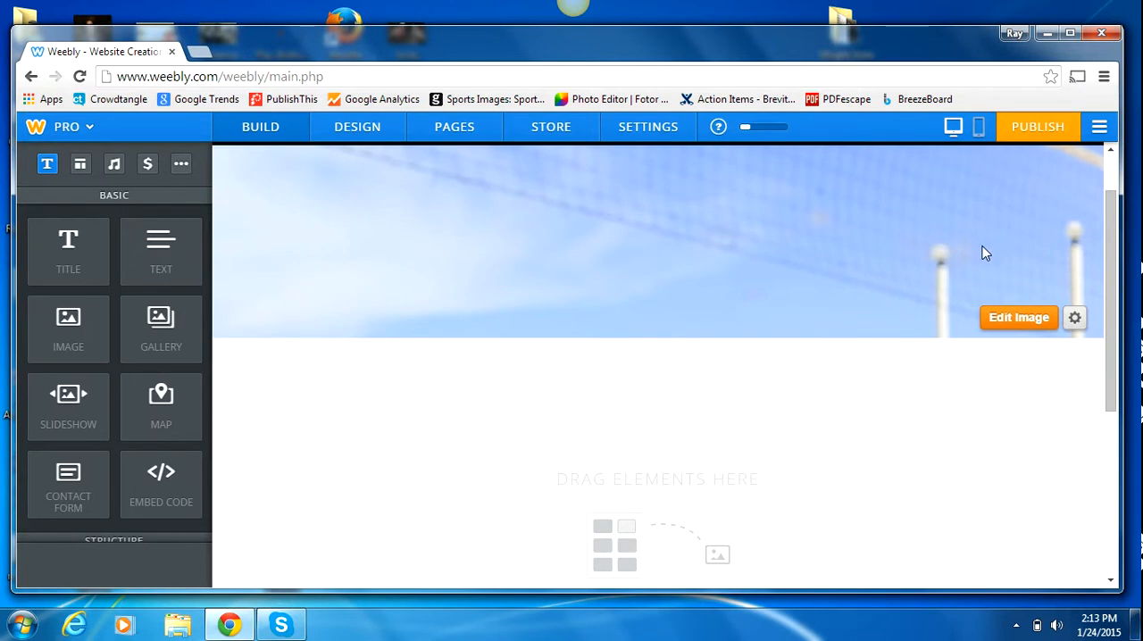
pyautogui.moveTo(1114, 257); pyautogui.dragTo(1116, 346)
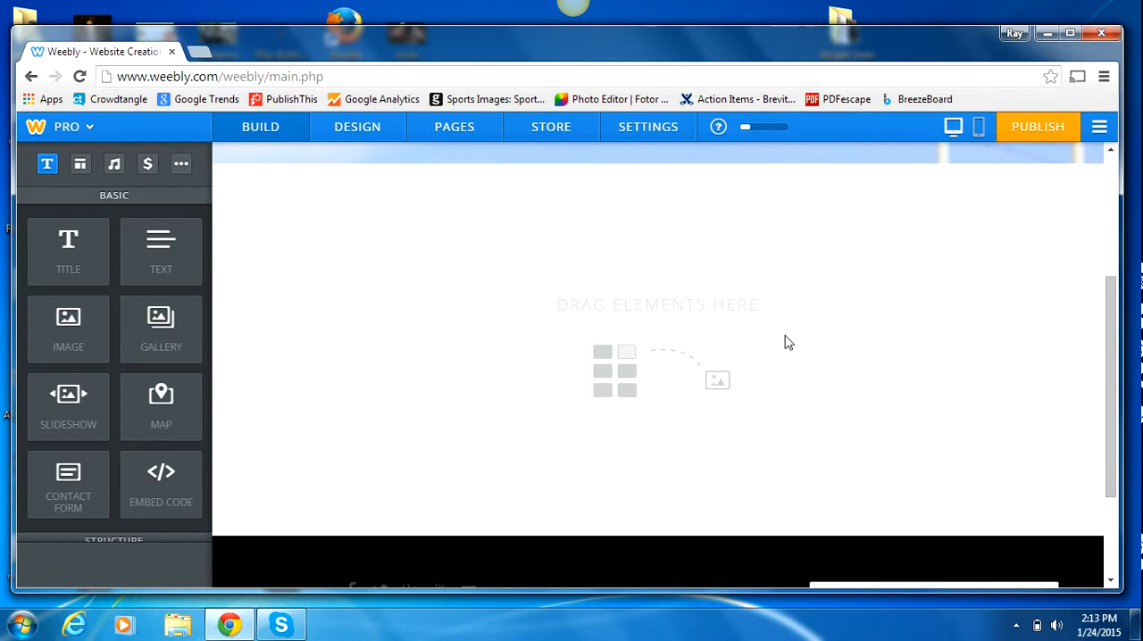
pyautogui.moveTo(74, 250); pyautogui.dragTo(289, 400)
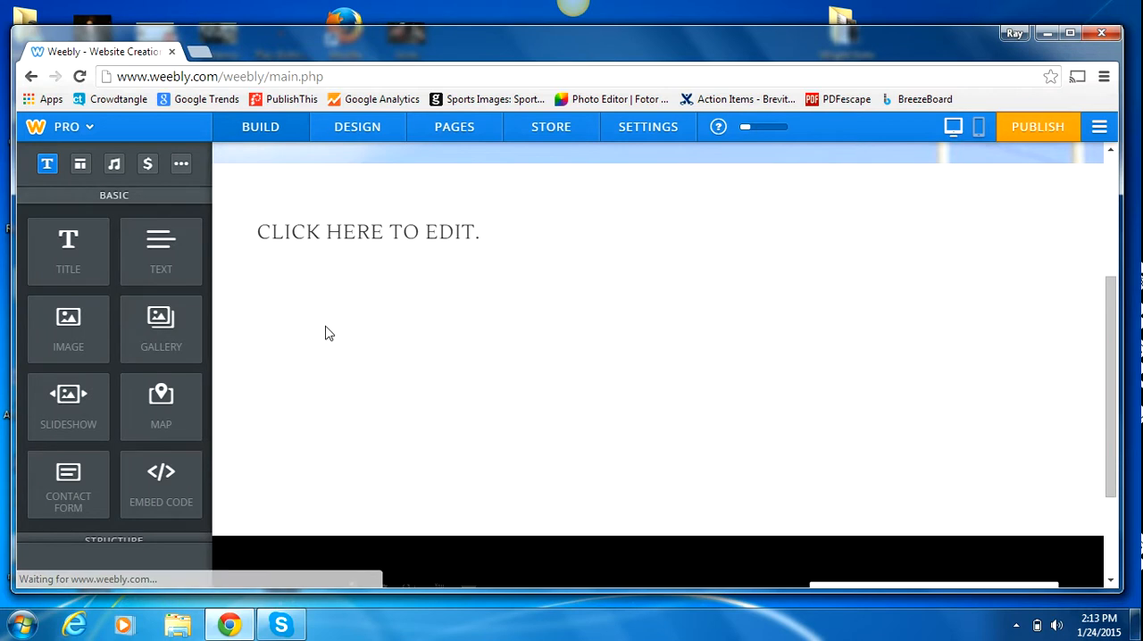
pyautogui.click(380, 234)
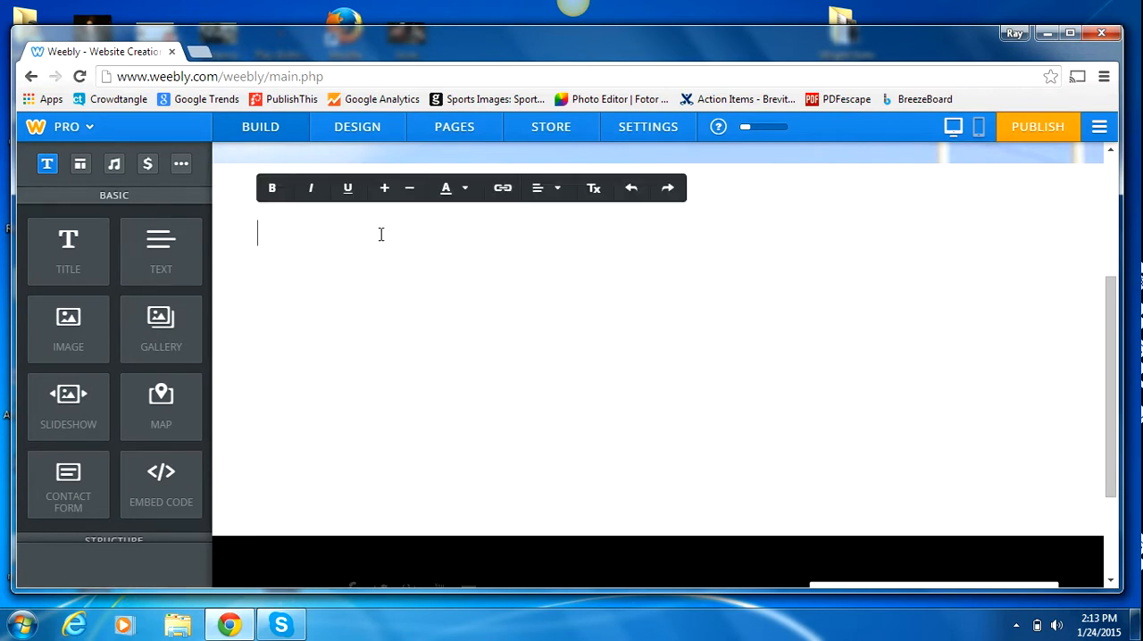
pyautogui.write('THIS IS A TEST GEAD')
pyautogui.press('BackSpace')
pyautogui.press('BackSpace')
pyautogui.press('BackSpace')
pyautogui.press('BackSpace')
pyautogui.press('BackSpace')
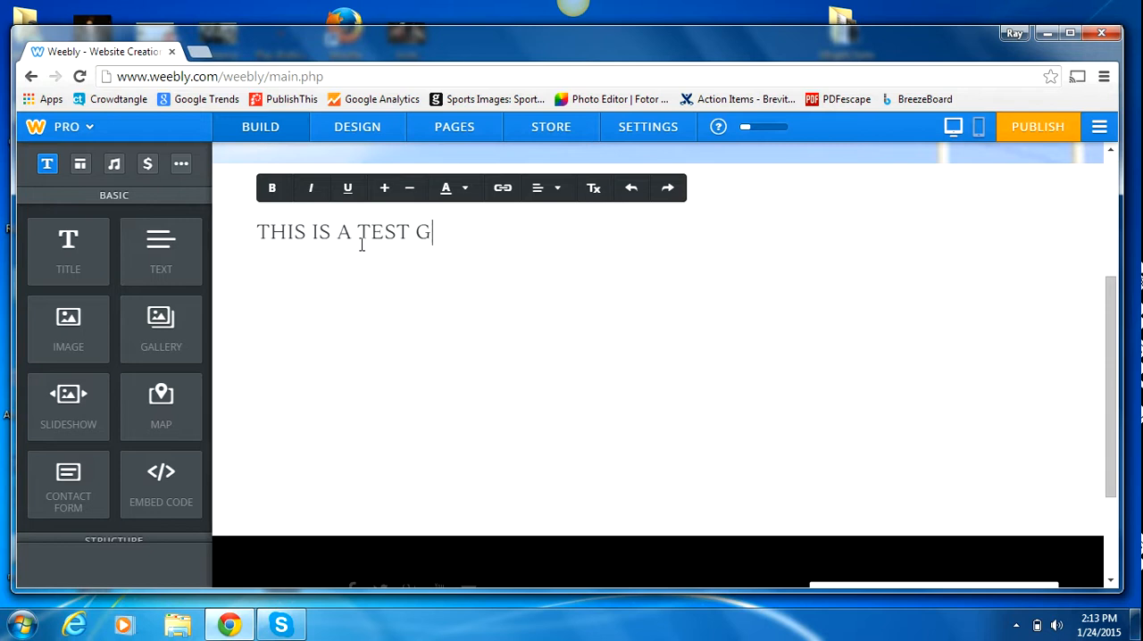
pyautogui.write('HEAD')
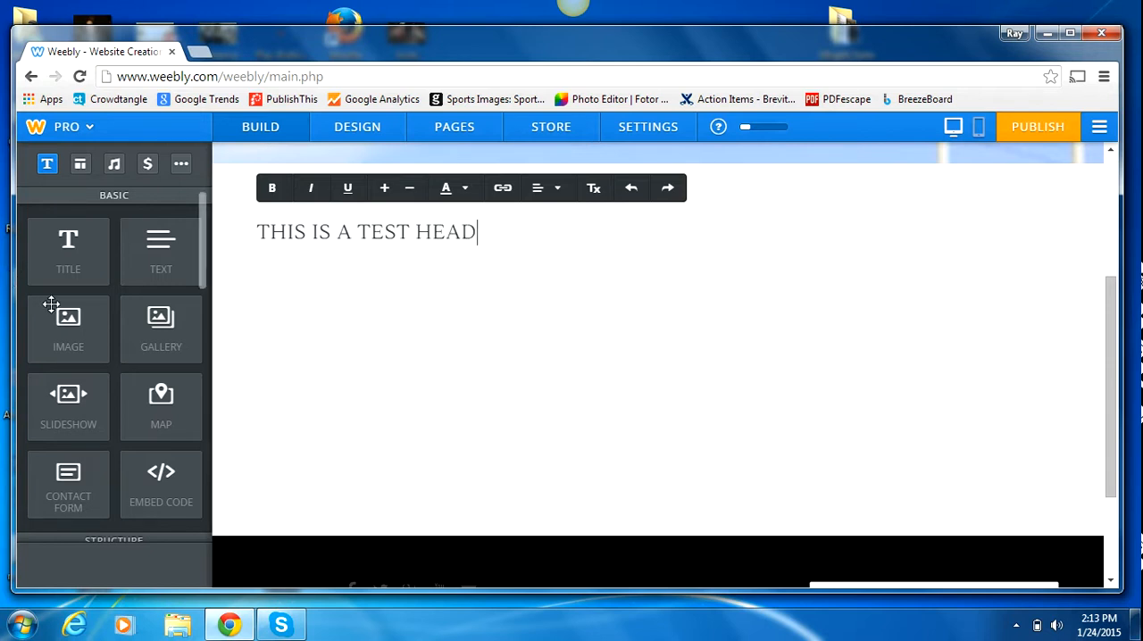
# Step: Add a text element under the title and enter "this is some dummy text"
pyautogui.moveTo(158, 270); pyautogui.dragTo(319, 318)
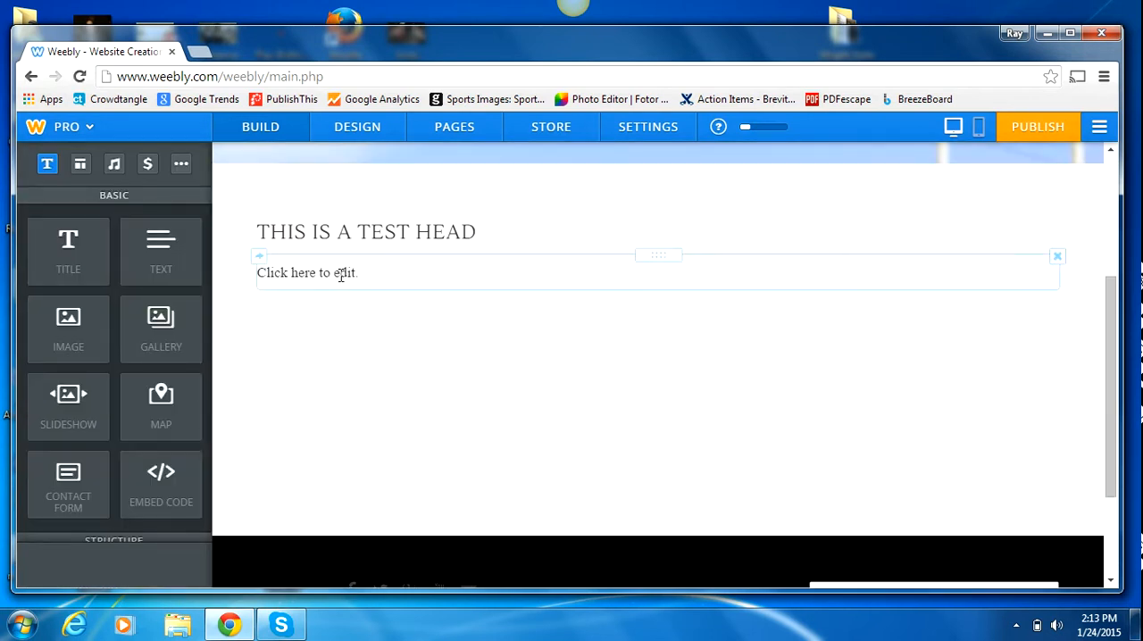
pyautogui.click(340, 276)
pyautogui.write('this is some dummy text')
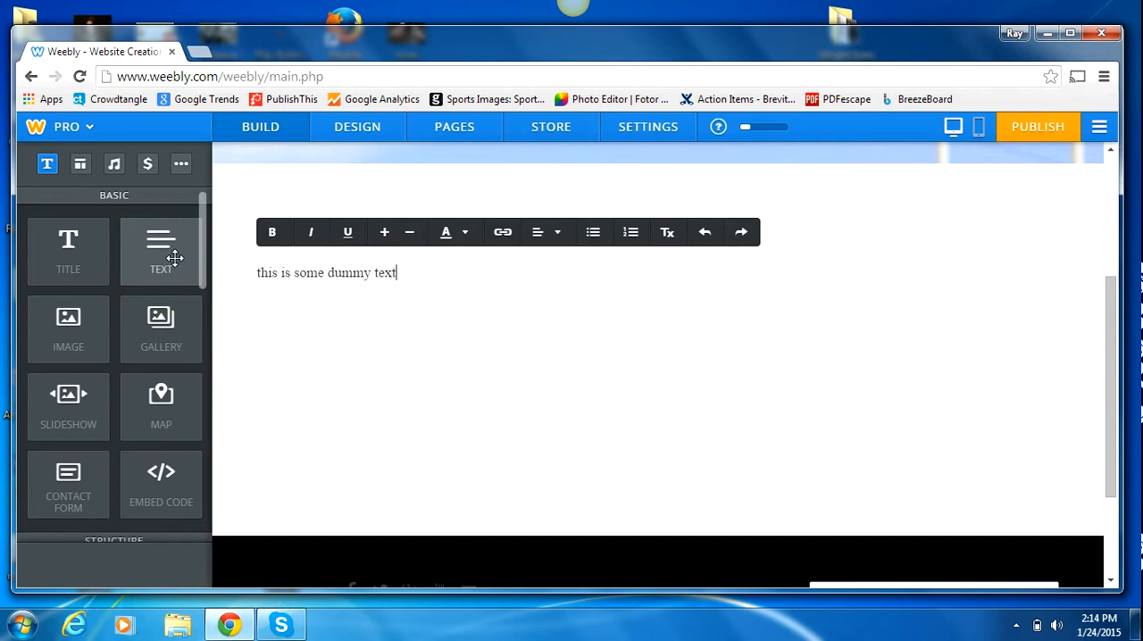
# Step: Place a second text element to the right of the dummy text and make its column about a quarter of the content width
pyautogui.moveTo(169, 258); pyautogui.dragTo(1055, 284)
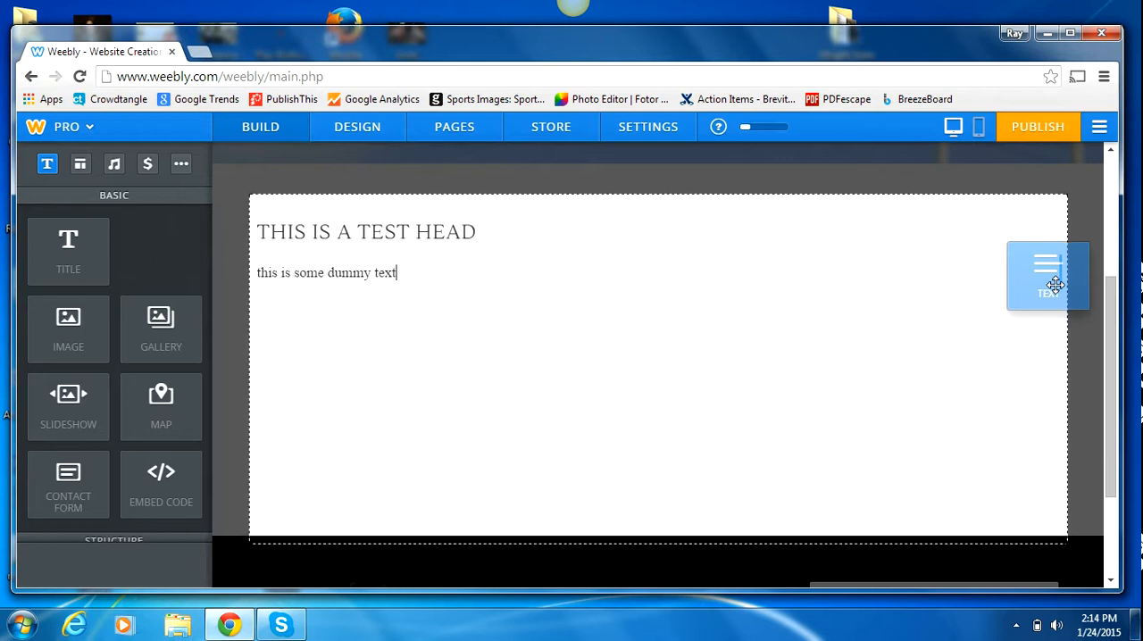
pyautogui.moveTo(1055, 284); pyautogui.dragTo(1057, 289)
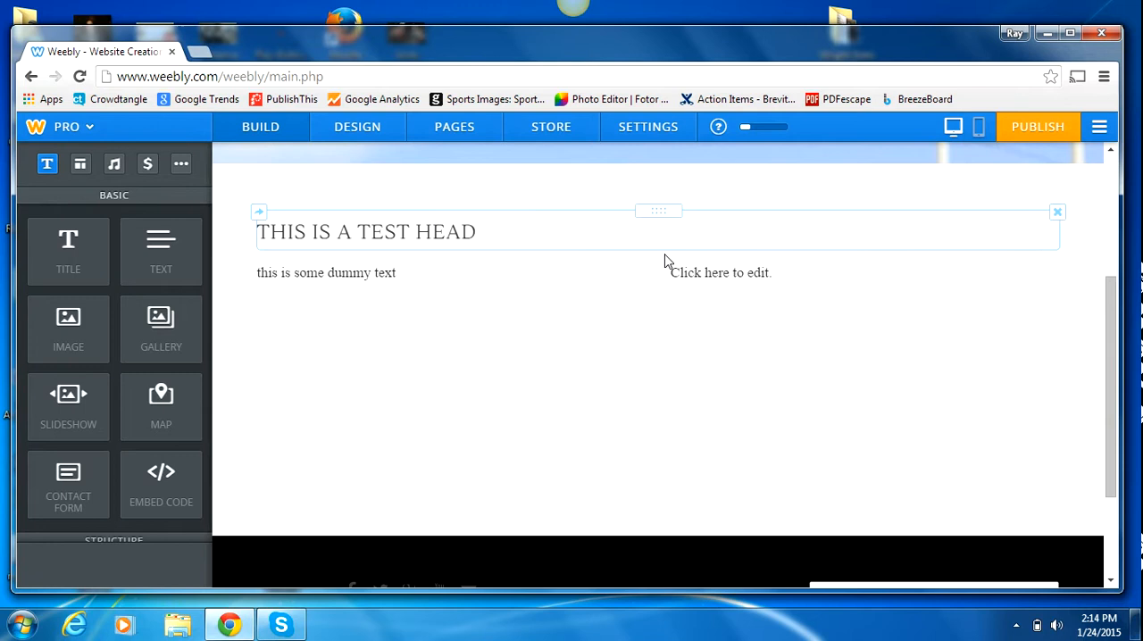
pyautogui.moveTo(657, 271); pyautogui.dragTo(1022, 305)
pyautogui.moveTo(1050, 265)
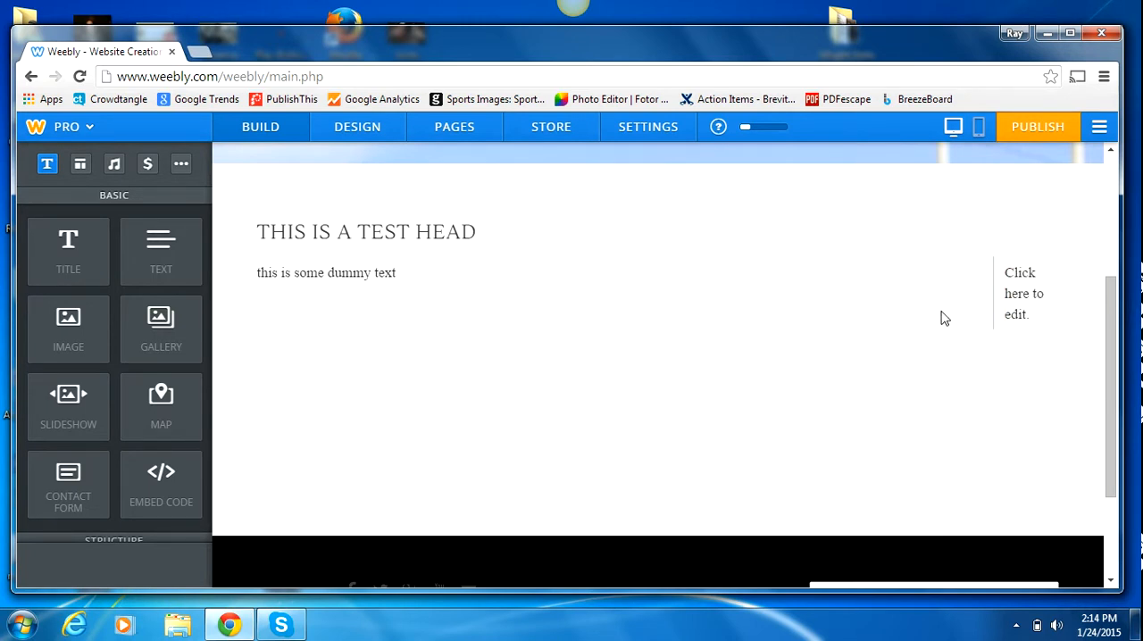
pyautogui.moveTo(993, 295); pyautogui.dragTo(829, 323)
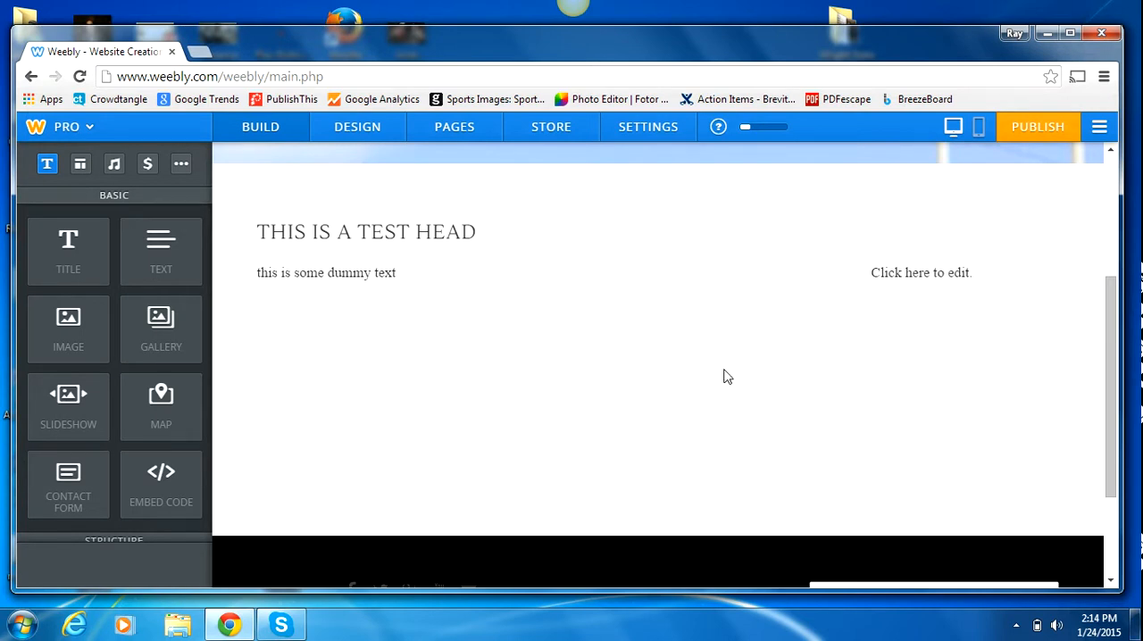
# Step: Insert an image element between the title and the dummy text, within the wide text column
pyautogui.click(68, 317)
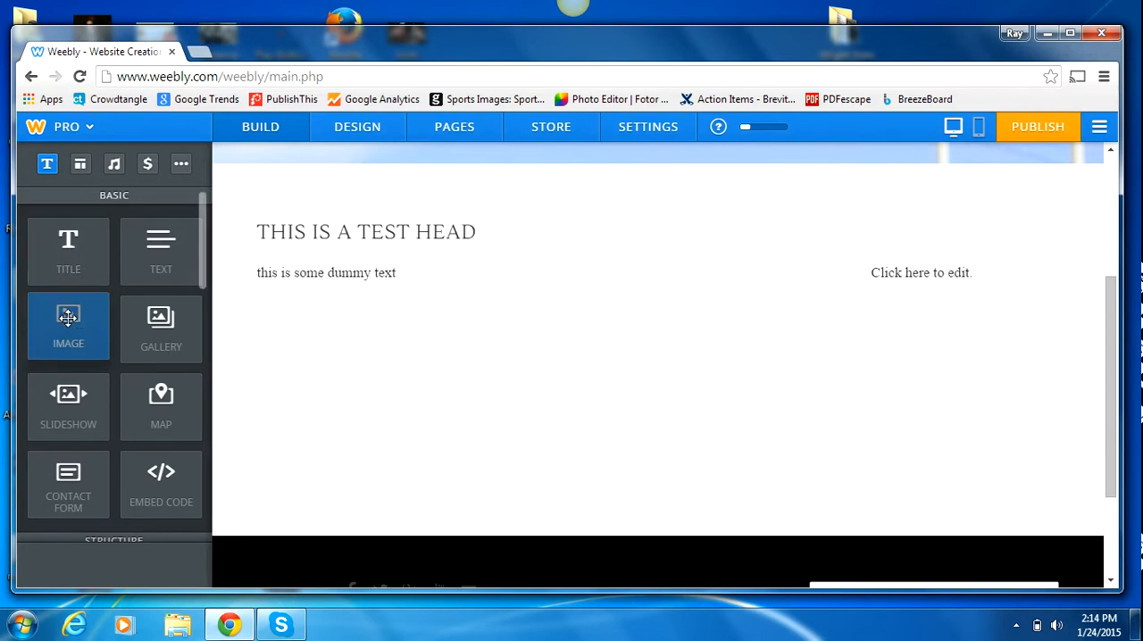
pyautogui.moveTo(68, 317); pyautogui.dragTo(526, 255)
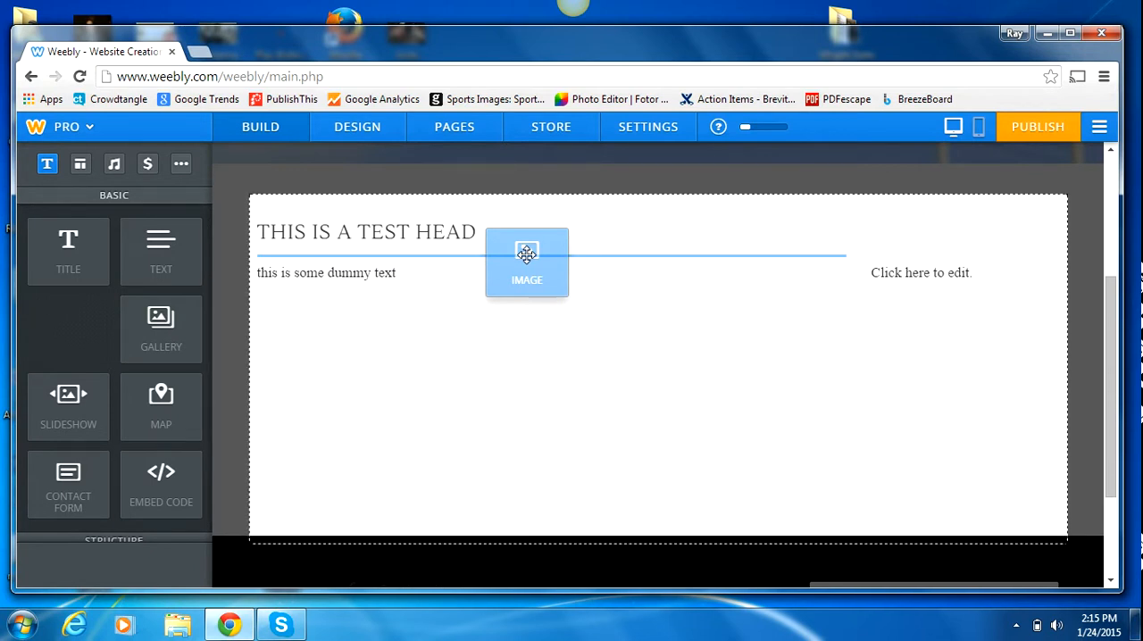
pyautogui.moveTo(526, 254); pyautogui.dragTo(513, 255)
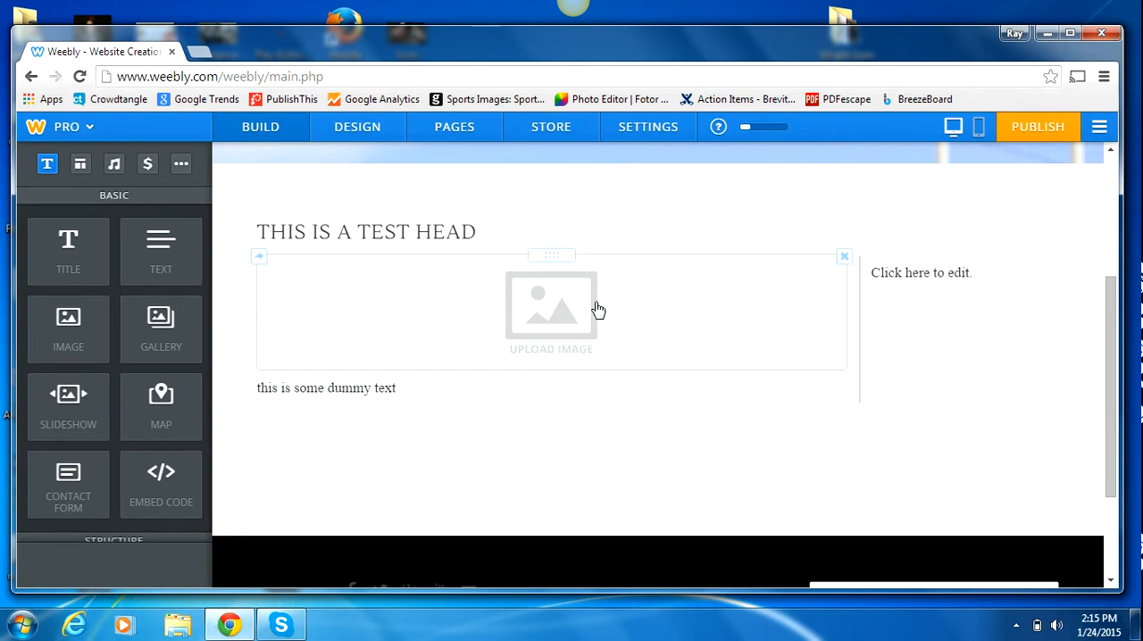
# Step: Try the image placeholder across both columns under the title, and return it to the wide column above the dummy text
pyautogui.moveTo(593, 311); pyautogui.dragTo(599, 236)
pyautogui.moveTo(599, 235); pyautogui.dragTo(600, 236)
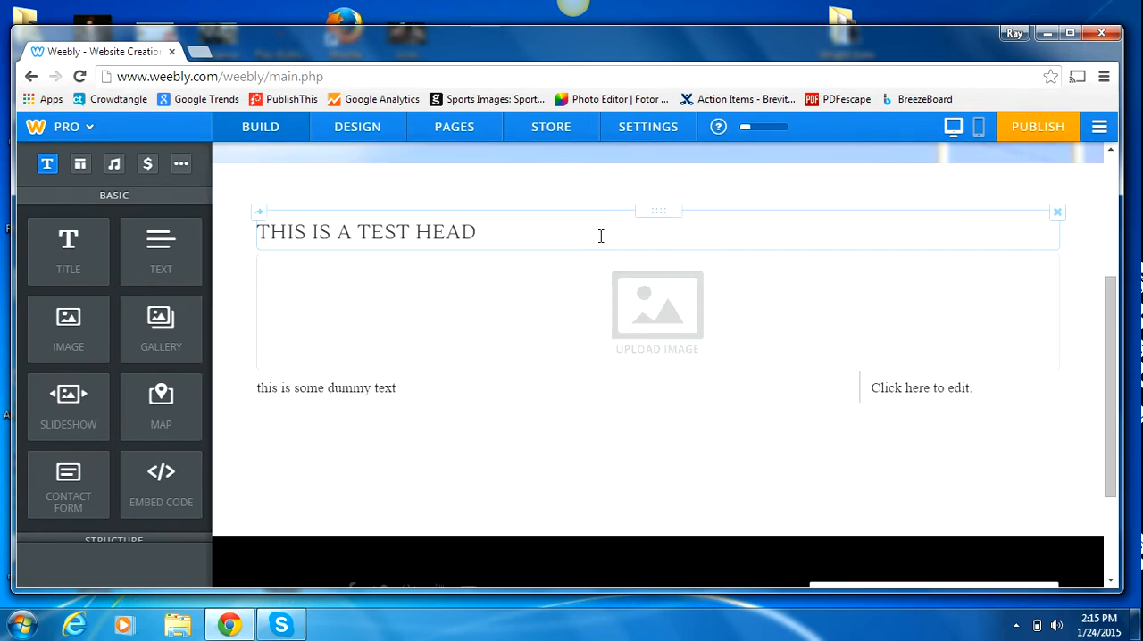
pyautogui.moveTo(604, 332); pyautogui.dragTo(599, 362)
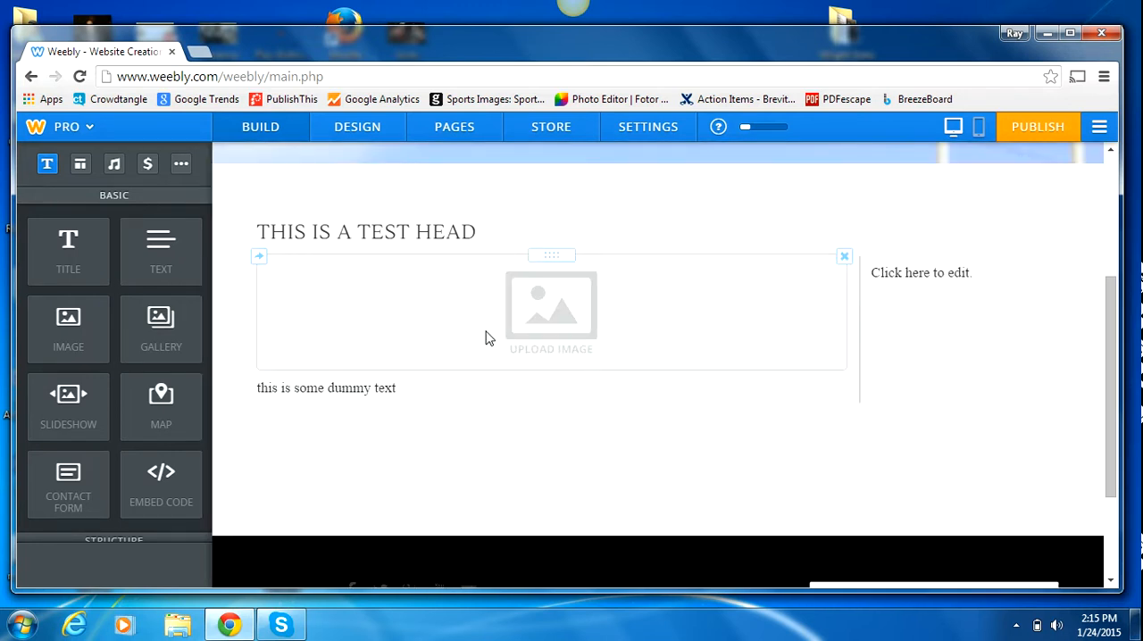
# Step: Upload the "run" PNG image from the Desktop into the image placeholder
pyautogui.click(551, 308)
pyautogui.click(667, 402)
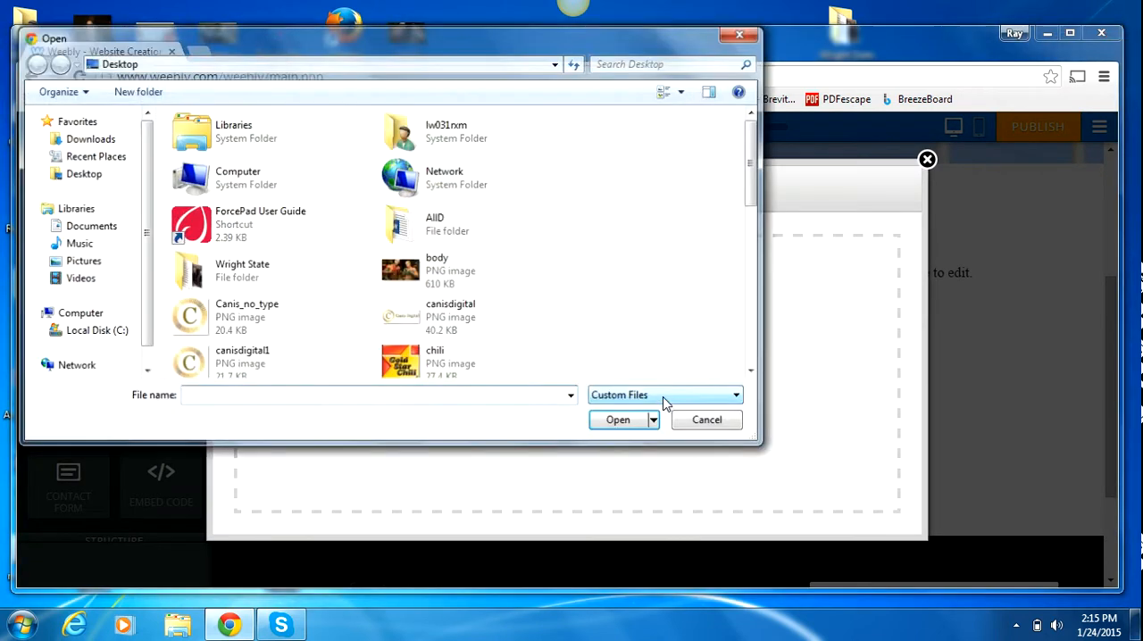
pyautogui.moveTo(756, 170); pyautogui.dragTo(746, 348)
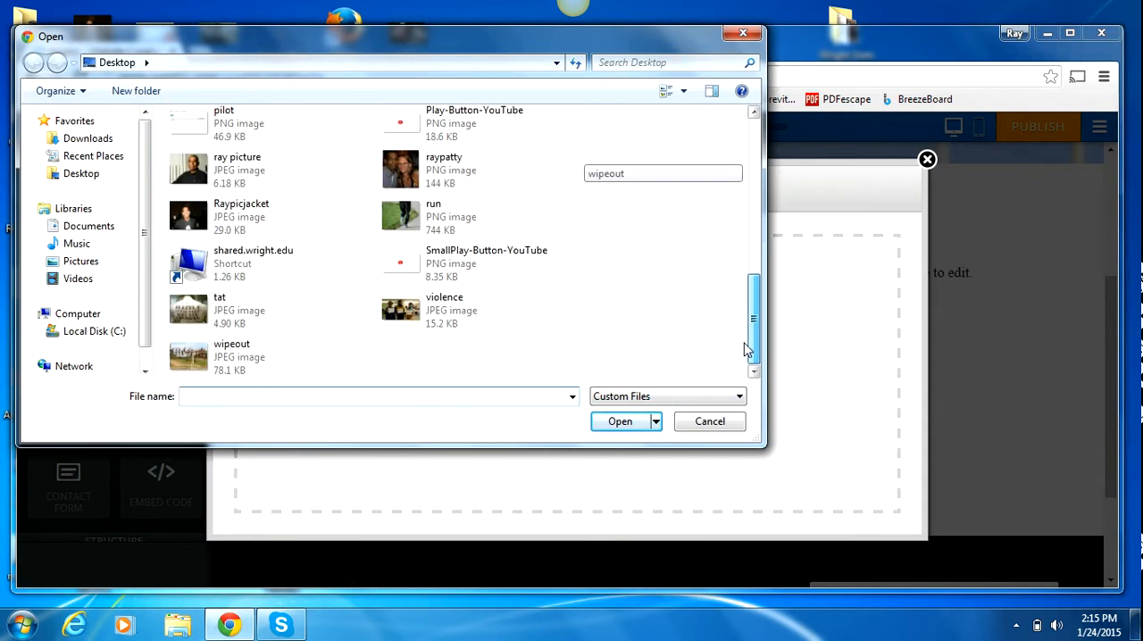
pyautogui.doubleClick(406, 217)
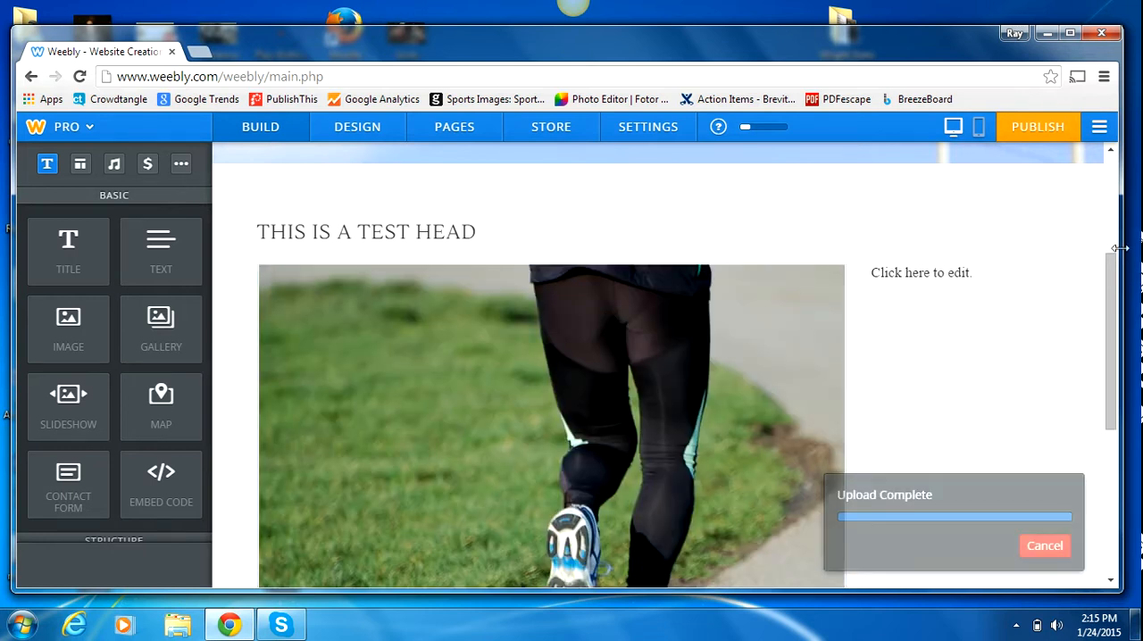
# Step: Shrink the uploaded running picture to a little over a third of the wide column's width
pyautogui.scroll(-3, 1115, 386)
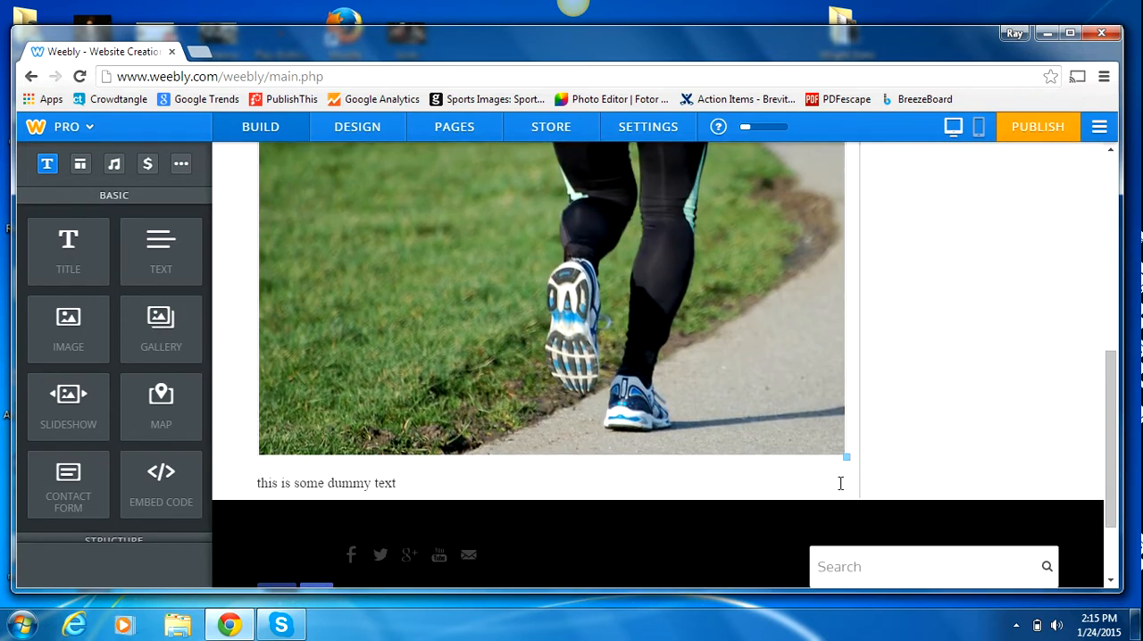
pyautogui.moveTo(639, 309); pyautogui.dragTo(437, 165)
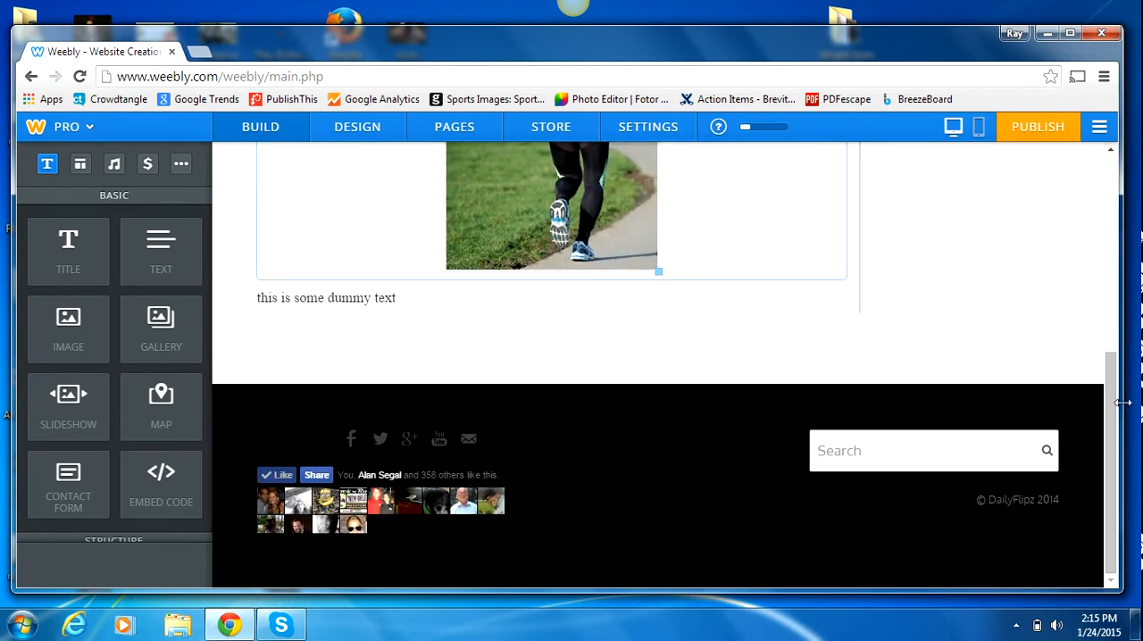
# Step: Place a text element beside the resized running picture and enter "Add some text about running" in it
pyautogui.scroll(3, 1107, 325)
pyautogui.moveTo(1105, 305); pyautogui.dragTo(1105, 315)
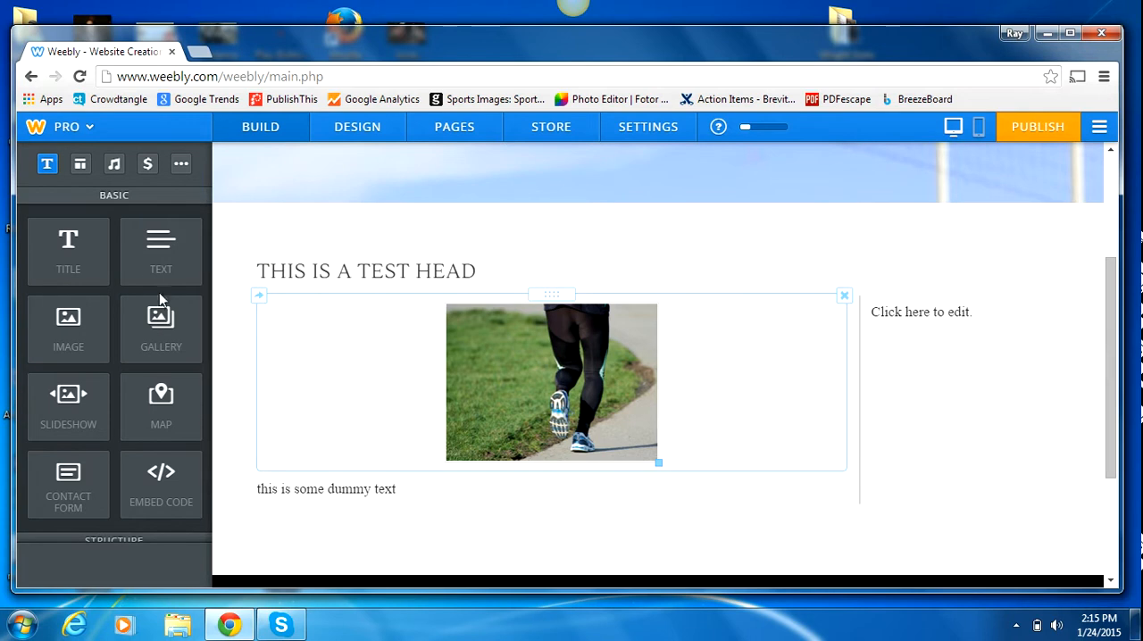
pyautogui.moveTo(160, 255); pyautogui.dragTo(319, 388)
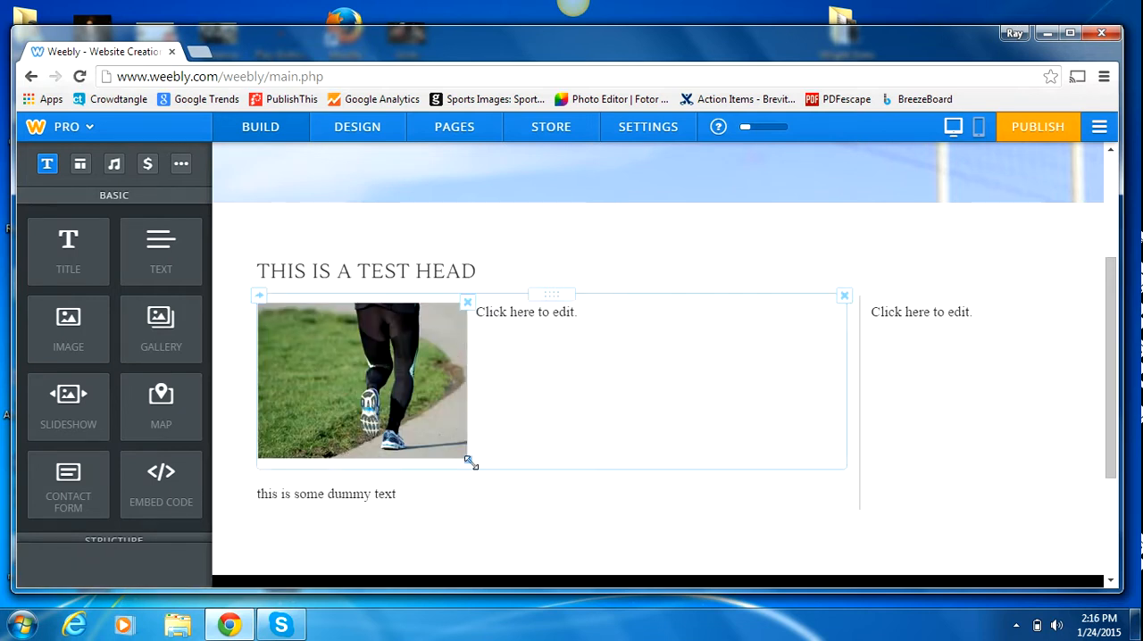
pyautogui.click(547, 323)
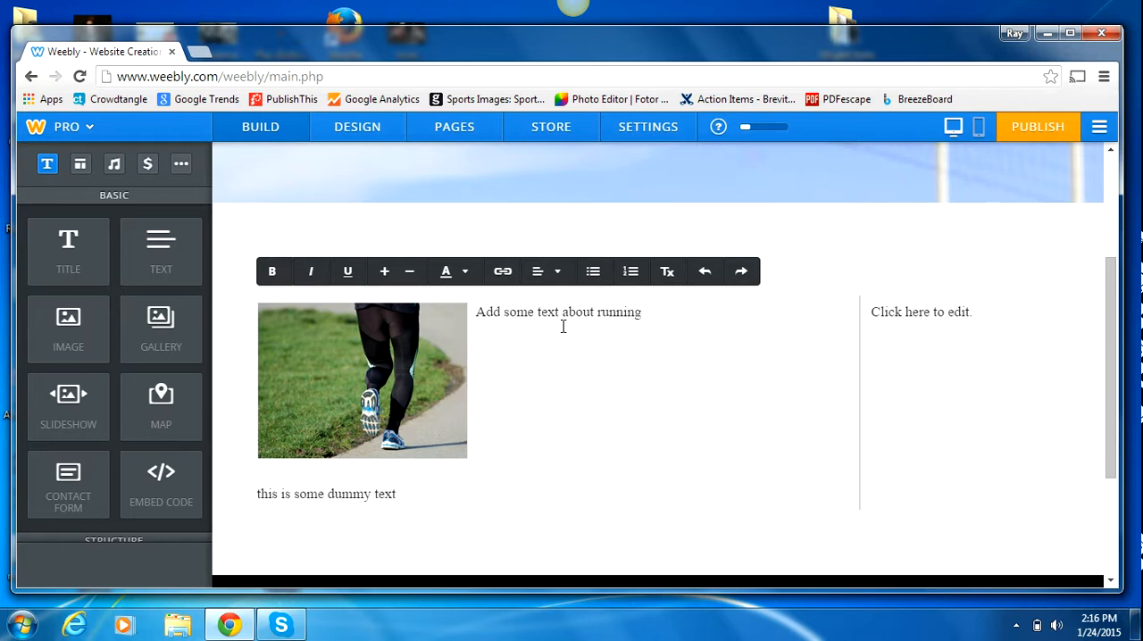
# Step: Fill the space beside the picture with repeated copies of "Add some text about running", trimming the end so nothing wraps beneath the picture
pyautogui.moveTo(648, 311); pyautogui.dragTo(426, 304)
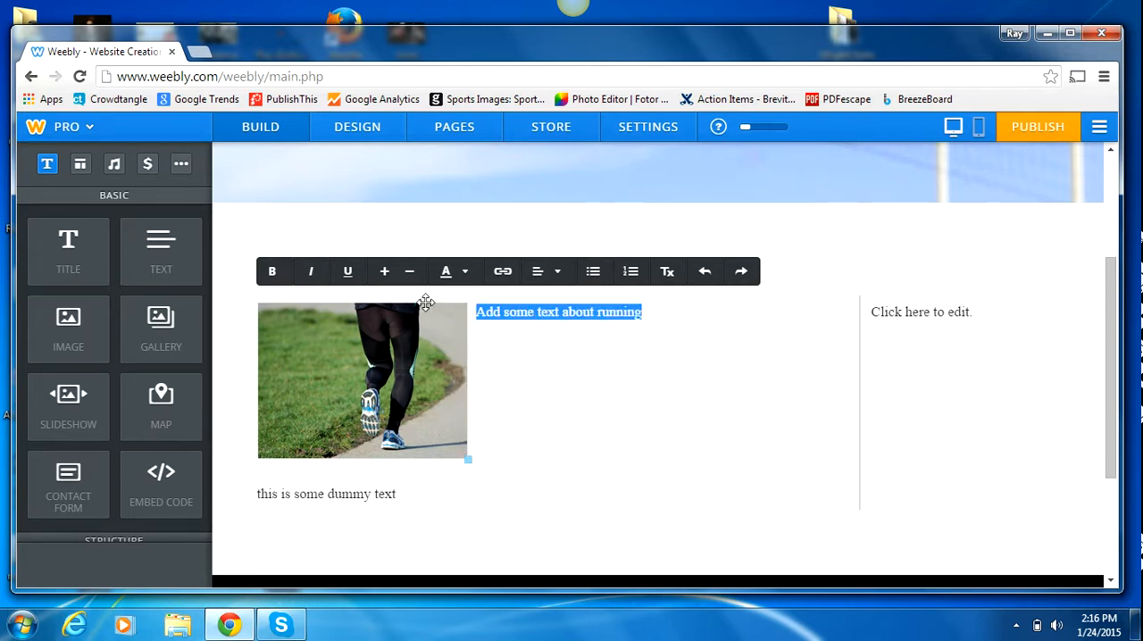
pyautogui.hotkey('ctrl', 'x')
pyautogui.hotkey('ctrl', 'v')
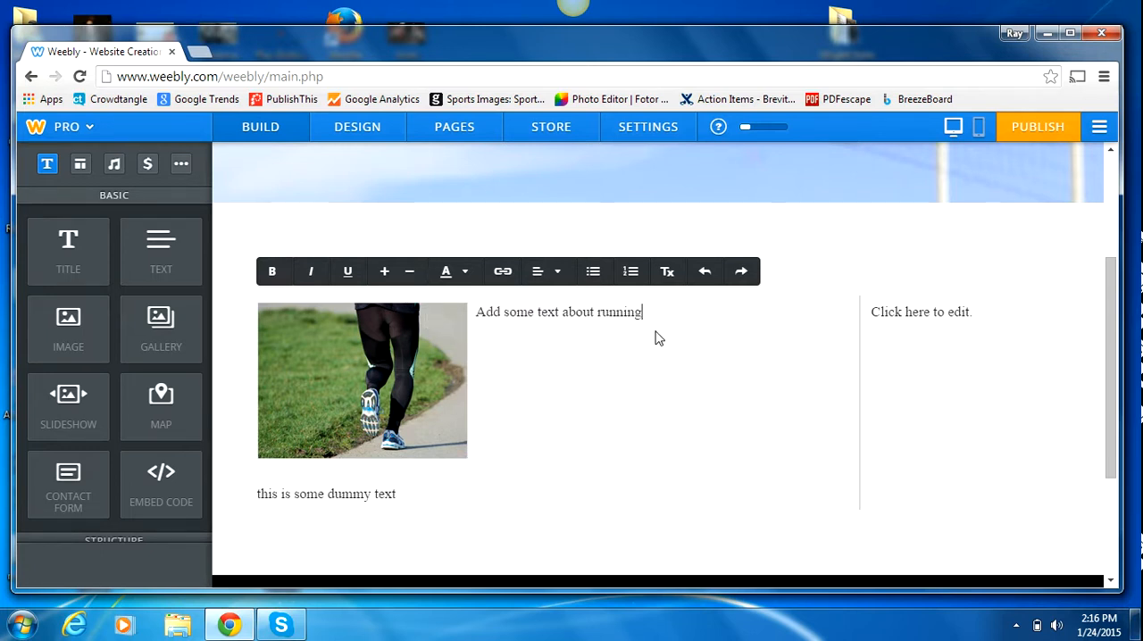
pyautogui.hotkey('ctrl', 'v')
pyautogui.hotkey('ctrl', 'v')
pyautogui.hotkey('ctrl', 'v')
pyautogui.hotkey('ctrl', 'v')
pyautogui.hotkey('ctrl', 'v')
pyautogui.hotkey('ctrl', 'v')
pyautogui.hotkey('ctrl', 'v')
pyautogui.hotkey('ctrl', 'v')
pyautogui.hotkey('ctrl', 'v')
pyautogui.hotkey('ctrl', 'v')
pyautogui.hotkey('ctrl', 'v')
pyautogui.hotkey('ctrl', 'v')
pyautogui.hotkey('ctrl', 'v')
pyautogui.hotkey('ctrl', 'v')
pyautogui.hotkey('ctrl', 'v')
pyautogui.hotkey('ctrl', 'v')
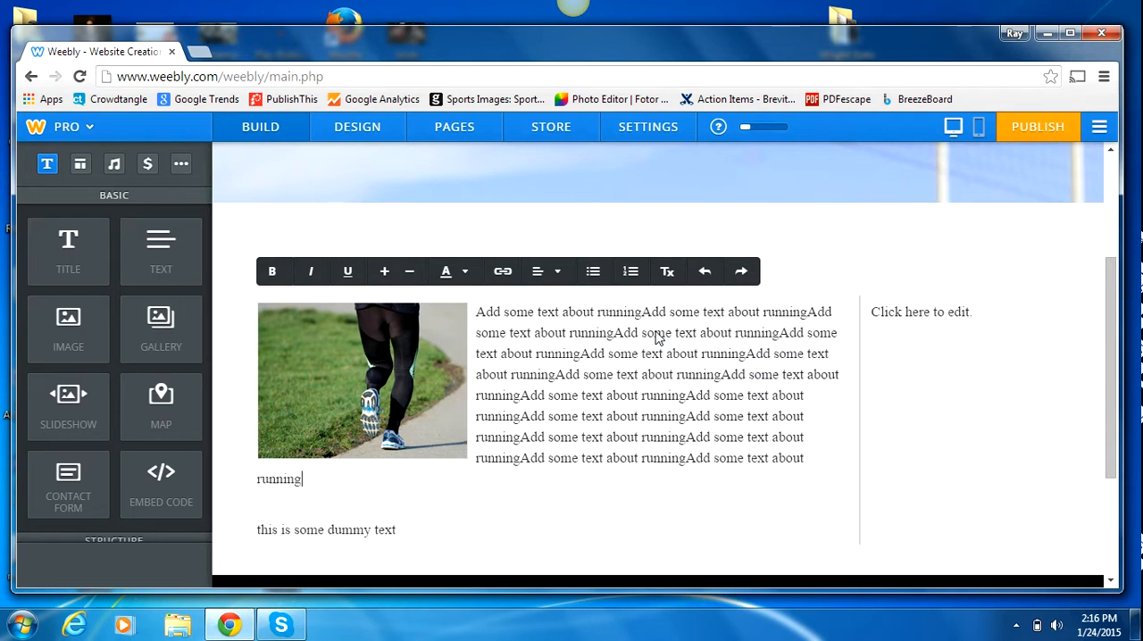
pyautogui.press('BackSpace')
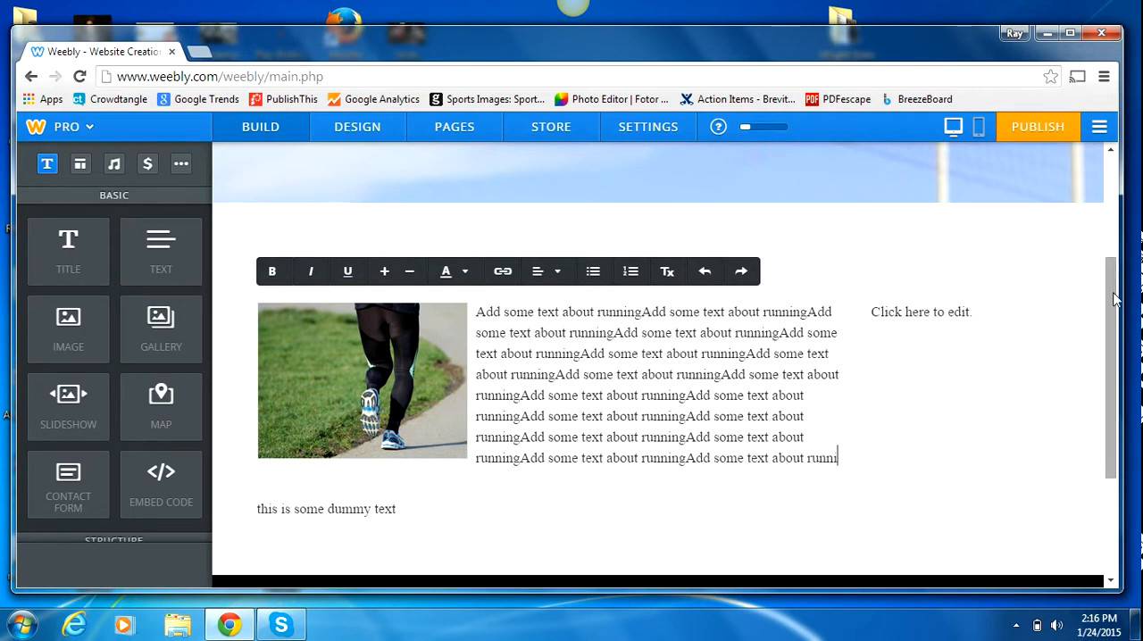
# Step: Add the caption "Running" to the running picture
pyautogui.moveTo(1108, 278); pyautogui.dragTo(1108, 300)
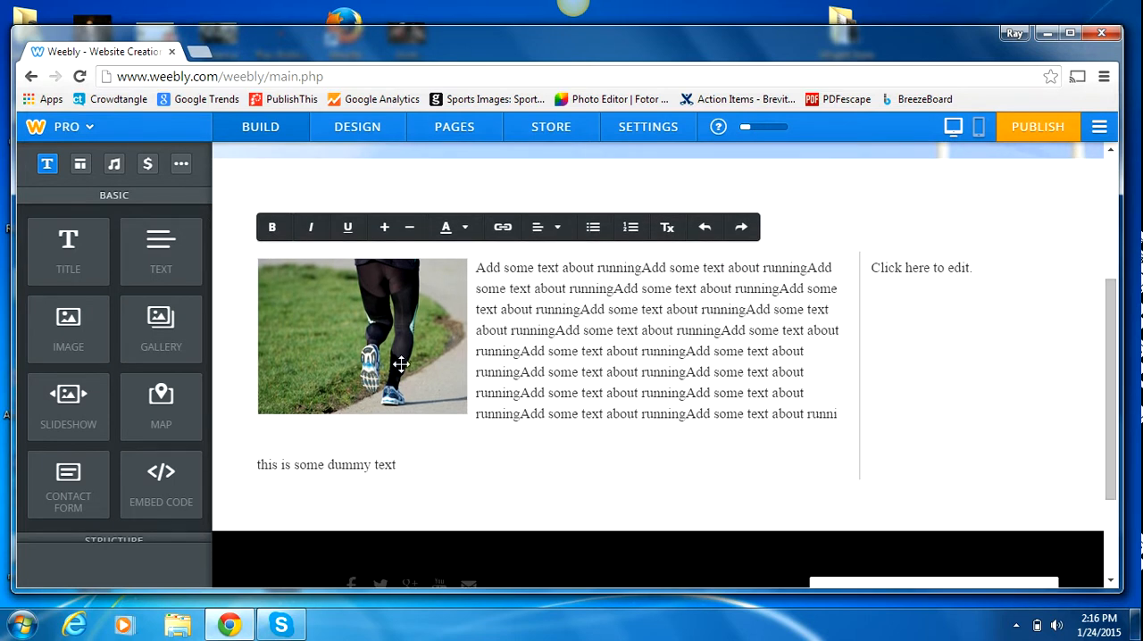
pyautogui.click(367, 355)
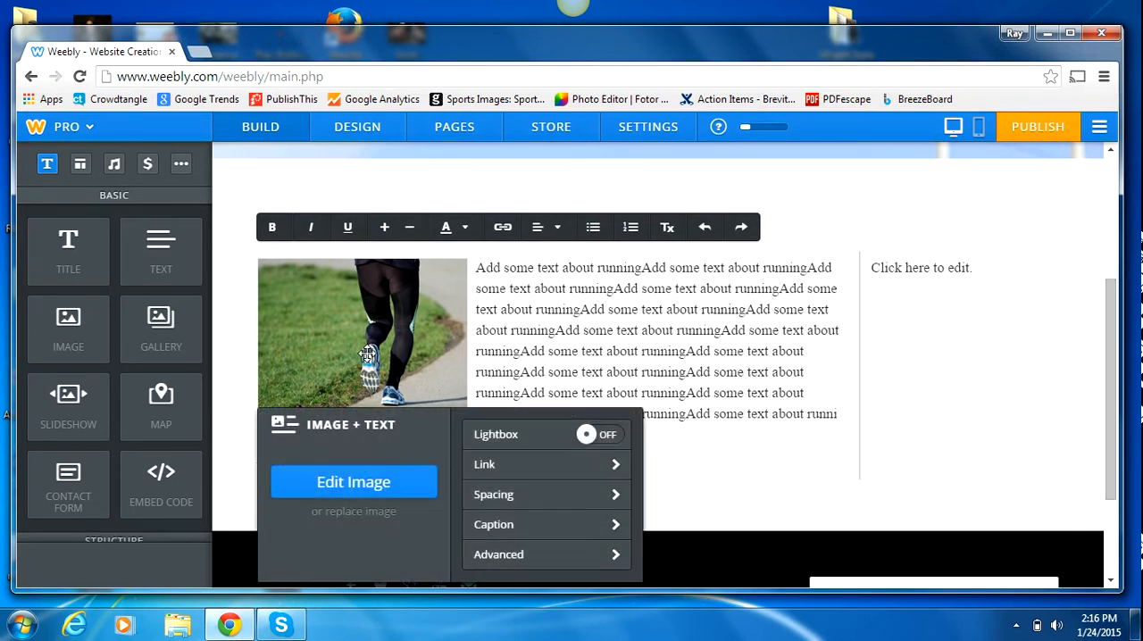
pyautogui.click(509, 524)
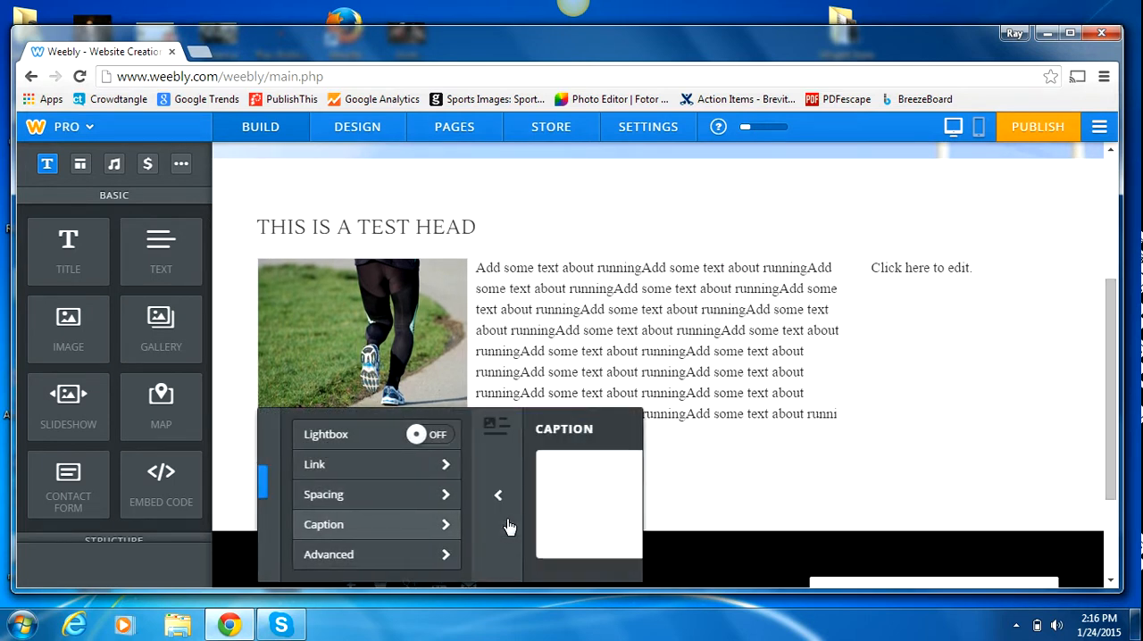
pyautogui.click(508, 518)
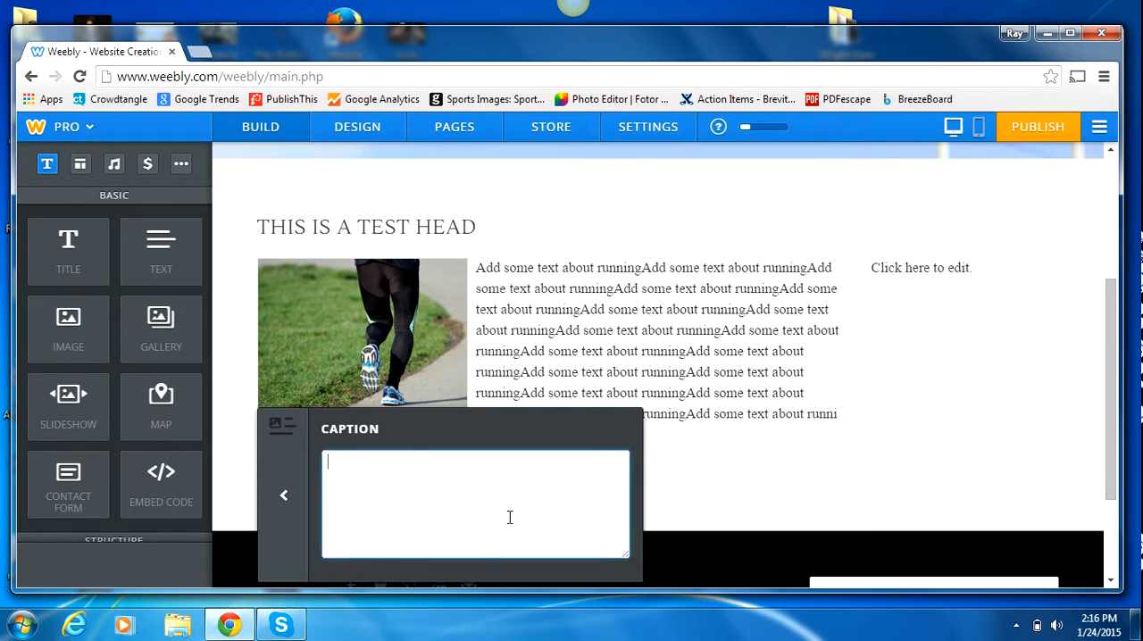
pyautogui.click(612, 222)
pyautogui.moveTo(391, 428); pyautogui.dragTo(333, 429)
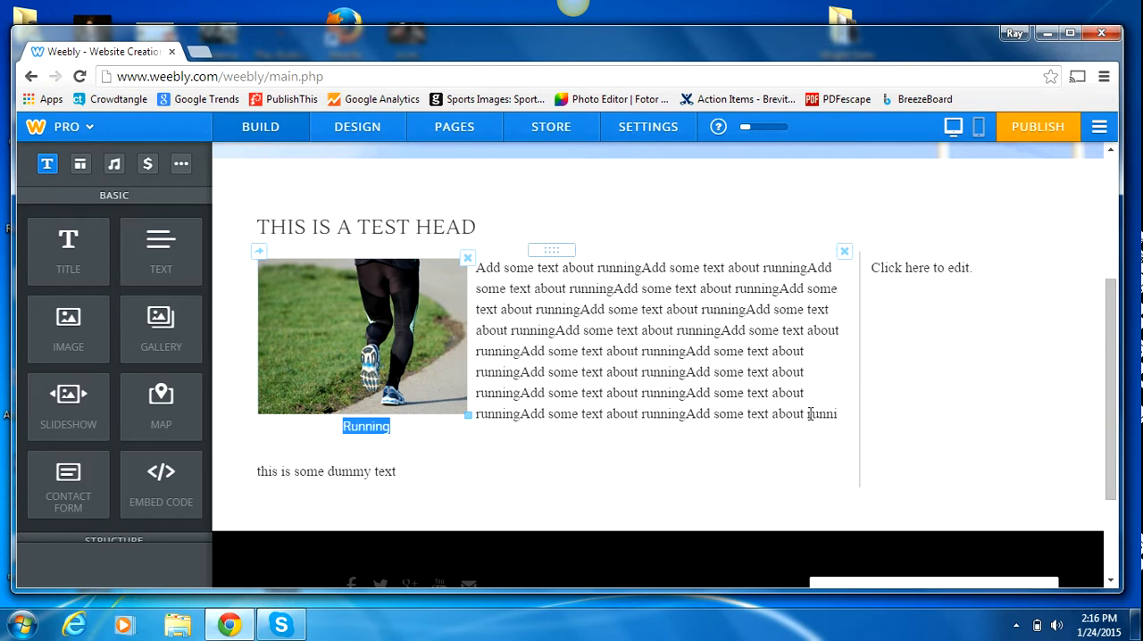
# Step: Cut "this is some dummy text" from the text element below the picture and paste it at the start and end of the running paragraph
pyautogui.scroll(-2, 1105, 361)
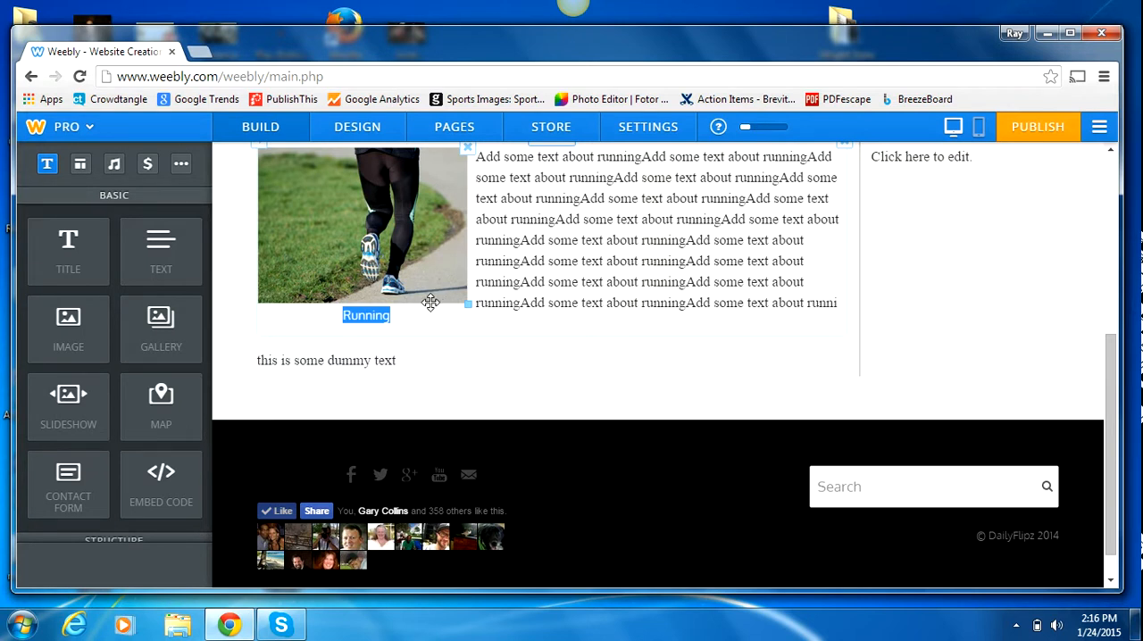
pyautogui.click(356, 366)
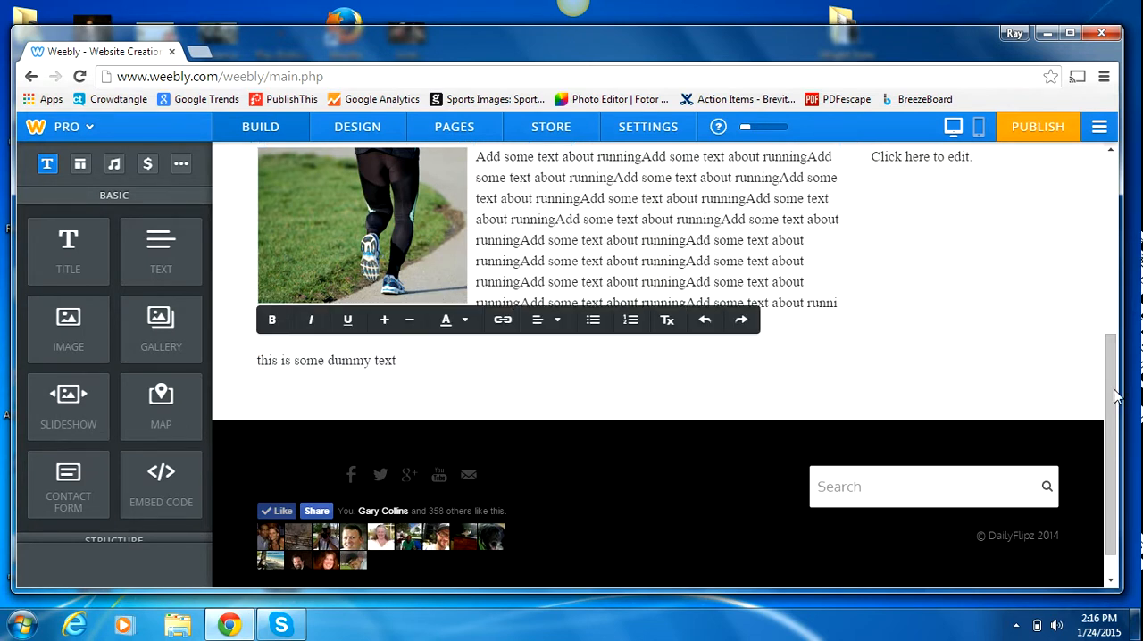
pyautogui.scroll(-1, 1114, 395)
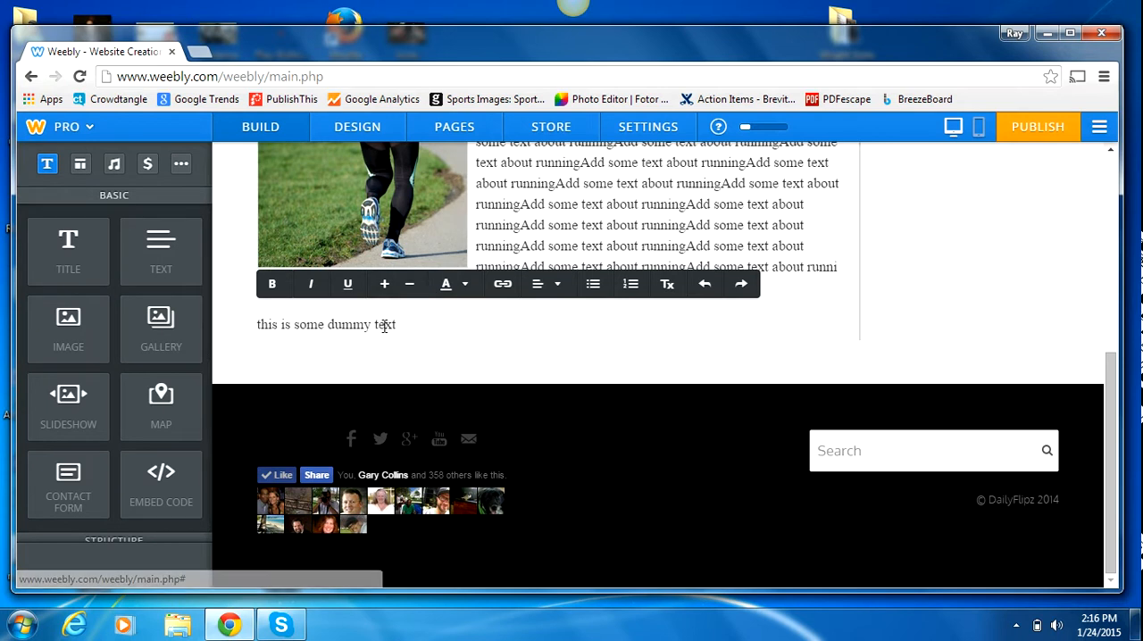
pyautogui.moveTo(410, 324); pyautogui.dragTo(204, 310)
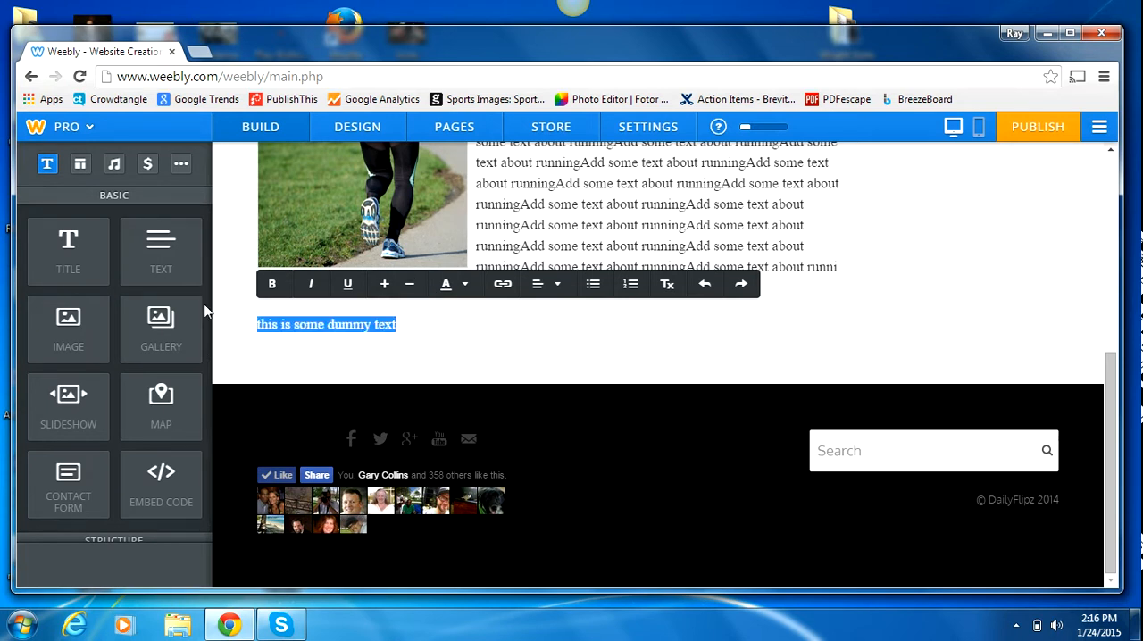
pyautogui.press('Delete')
pyautogui.hotkey('ctrl', 'z')
pyautogui.hotkey('ctrl', 'z')
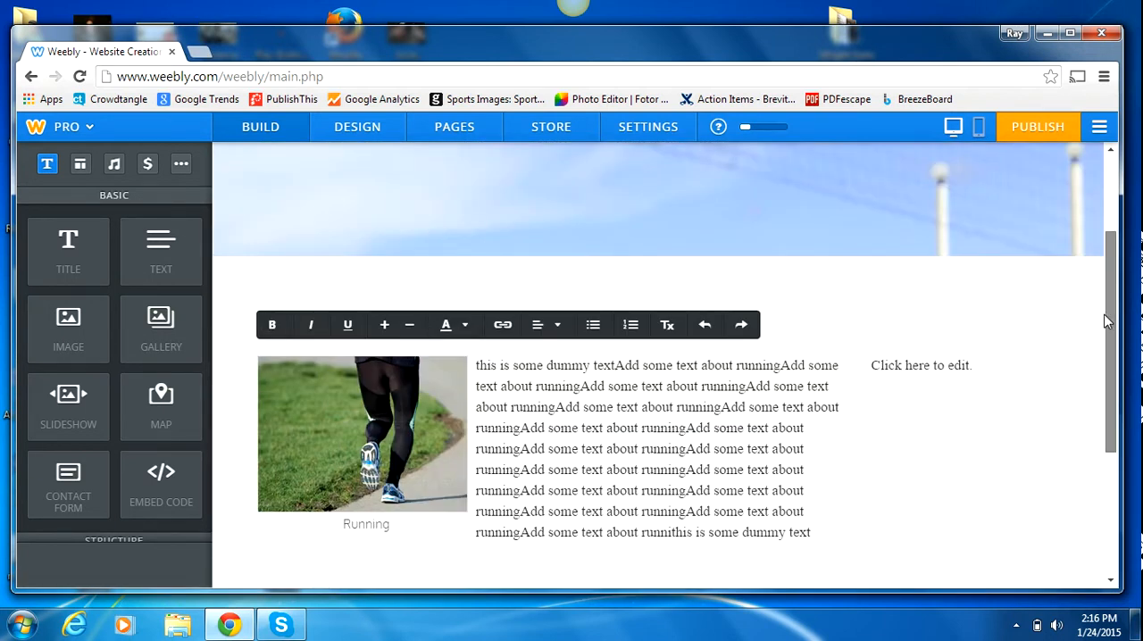
# Step: Fill the emptied text element below the picture with many repeated copies of "this is some dummy text"
pyautogui.moveTo(1107, 318); pyautogui.dragTo(1101, 388)
pyautogui.click(330, 398)
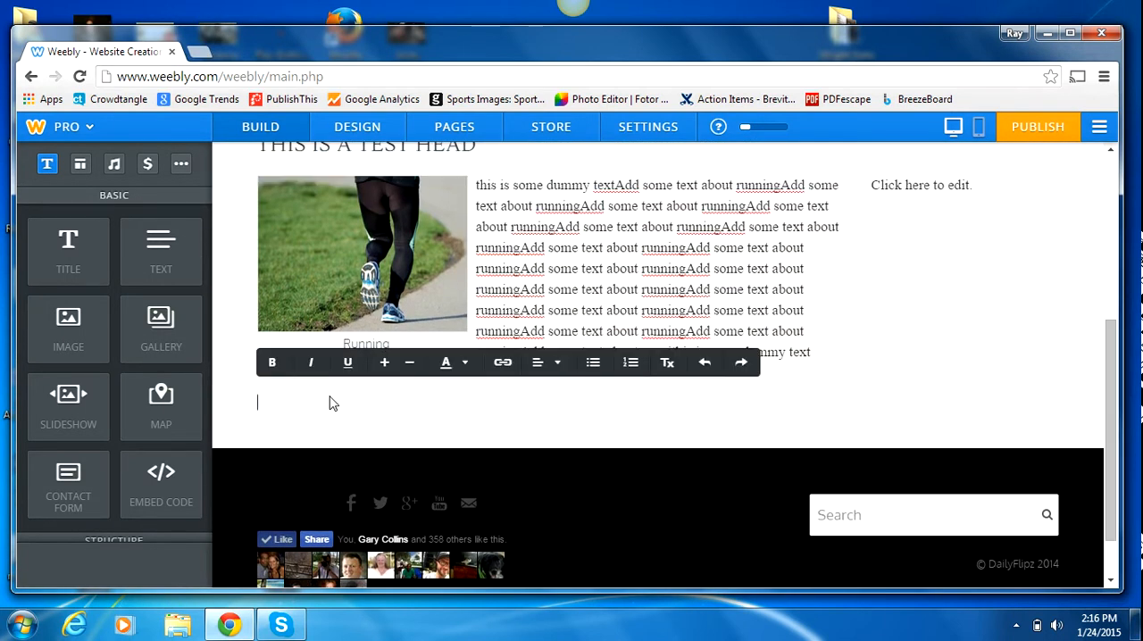
pyautogui.hotkey('ctrl', 'v')
pyautogui.hotkey('ctrl', 'v')
pyautogui.hotkey('ctrl', 'v')
pyautogui.hotkey('ctrl', 'v')
pyautogui.hotkey('ctrl', 'v')
pyautogui.hotkey('ctrl', 'v')
pyautogui.hotkey('ctrl', 'v')
pyautogui.hotkey('ctrl', 'v')
pyautogui.hotkey('ctrl', 'v')
pyautogui.hotkey('ctrl', 'v')
pyautogui.hotkey('ctrl', 'v')
pyautogui.hotkey('ctrl', 'v')
pyautogui.hotkey('ctrl', 'v')
pyautogui.hotkey('ctrl', 'v')
pyautogui.hotkey('ctrl', 'v')
pyautogui.hotkey('ctrl', 'v')
pyautogui.hotkey('ctrl', 'v')
pyautogui.hotkey('ctrl', 'v')
pyautogui.hotkey('ctrl', 'v')
pyautogui.hotkey('ctrl', 'v')
pyautogui.hotkey('ctrl', 'v')
pyautogui.hotkey('ctrl', 'v')
pyautogui.hotkey('ctrl', 'v')
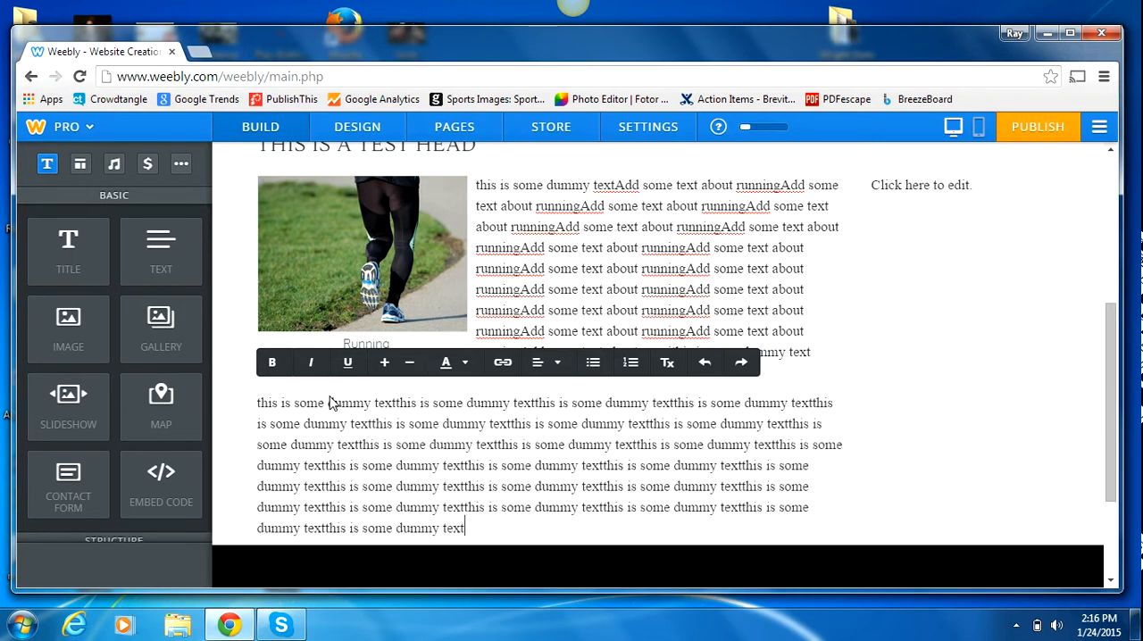
pyautogui.hotkey('ctrl', 'v')
pyautogui.hotkey('ctrl', 'v')
pyautogui.hotkey('ctrl', 'v')
pyautogui.hotkey('ctrl', 'v')
pyautogui.hotkey('ctrl', 'v')
pyautogui.hotkey('ctrl', 'v')
pyautogui.hotkey('ctrl', 'v')
pyautogui.hotkey('ctrl', 'v')
pyautogui.hotkey('ctrl', 'v')
pyautogui.hotkey('ctrl', 'v')
pyautogui.hotkey('ctrl', 'v')
pyautogui.hotkey('ctrl', 'v')
pyautogui.hotkey('ctrl', 'v')
pyautogui.hotkey('ctrl', 'v')
pyautogui.hotkey('ctrl', 'v')
pyautogui.hotkey('ctrl', 'v')
pyautogui.hotkey('ctrl', 'v')
pyautogui.hotkey('ctrl', 'v')
pyautogui.hotkey('ctrl', 'v')
pyautogui.hotkey('ctrl', 'v')
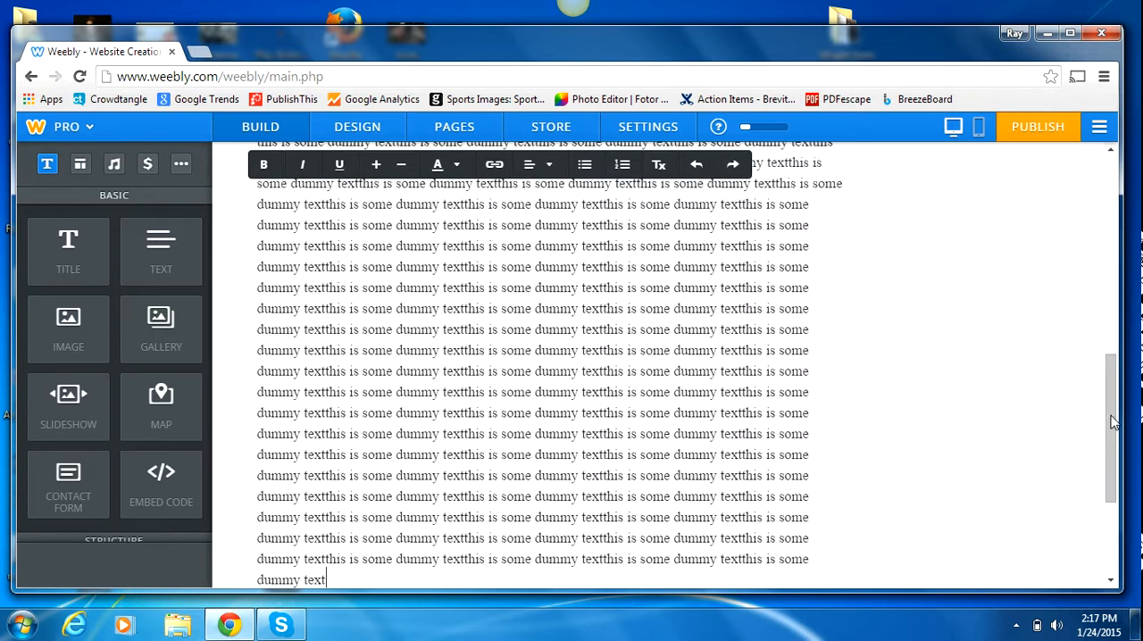
# Step: Insert an image element at the start of the long dummy text block so that the text wraps around it
pyautogui.moveTo(1113, 424); pyautogui.dragTo(1112, 326)
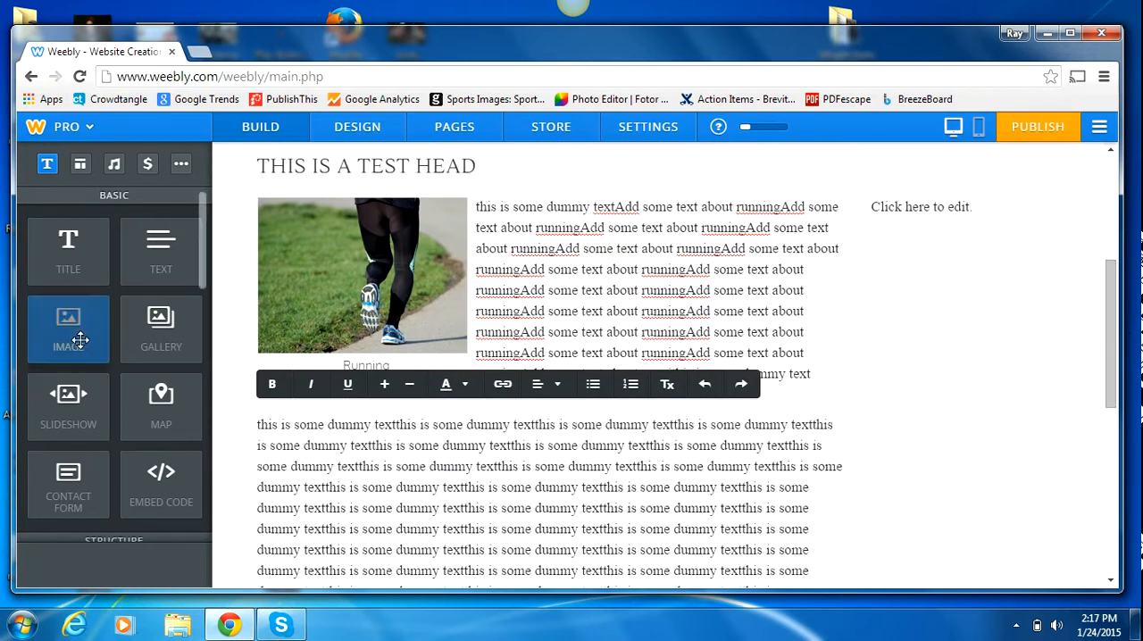
pyautogui.moveTo(80, 339); pyautogui.dragTo(711, 262)
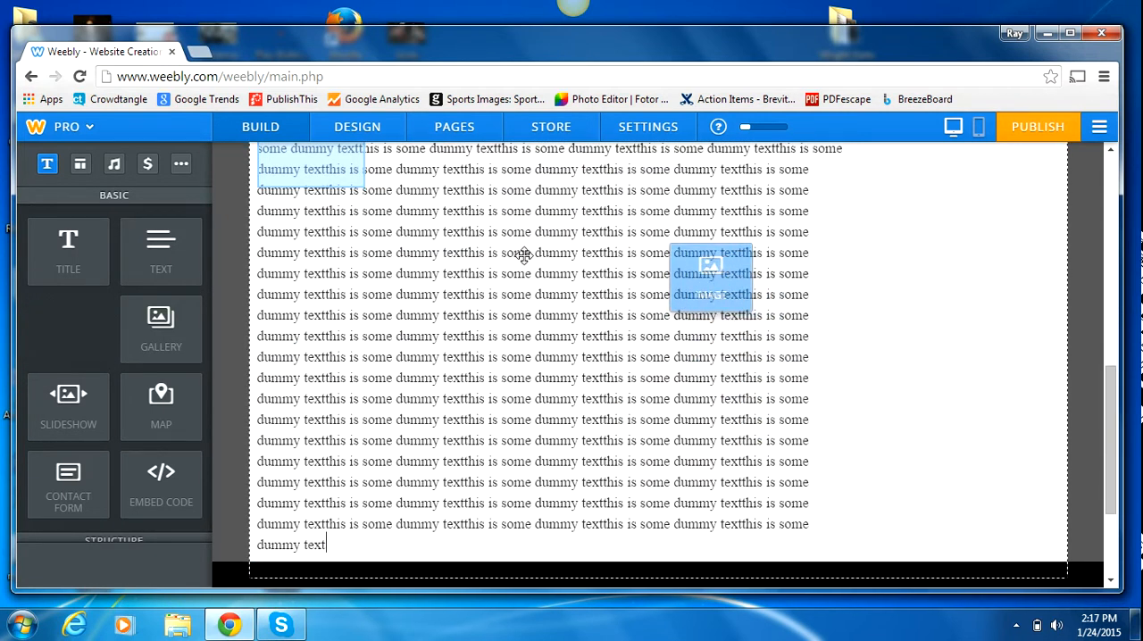
pyautogui.moveTo(1110, 383); pyautogui.dragTo(1110, 323)
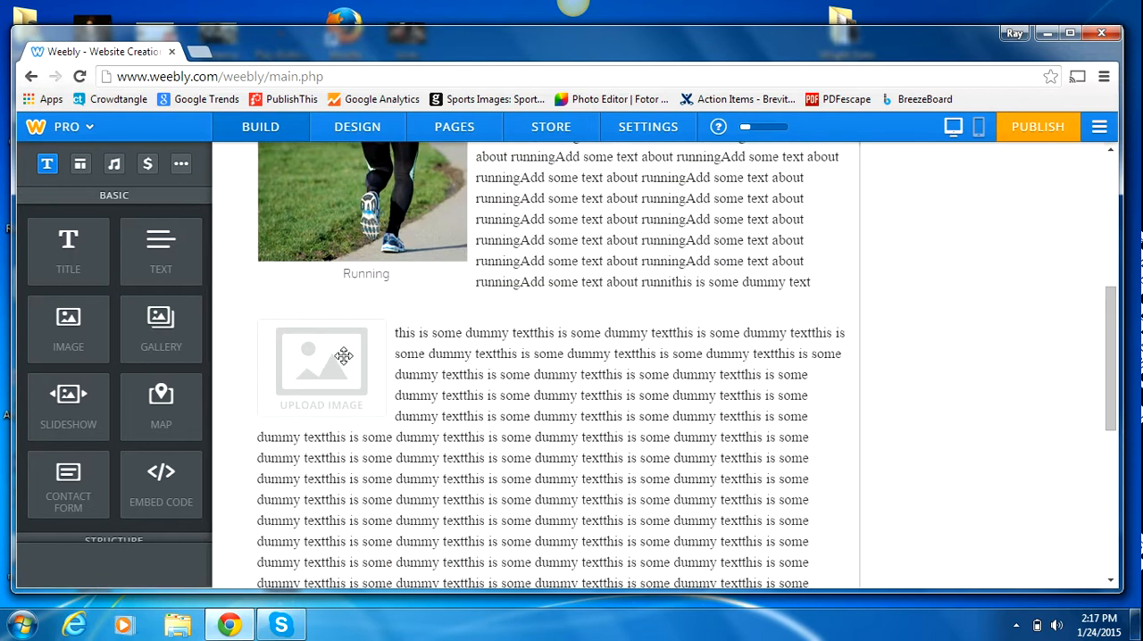
pyautogui.click(347, 364)
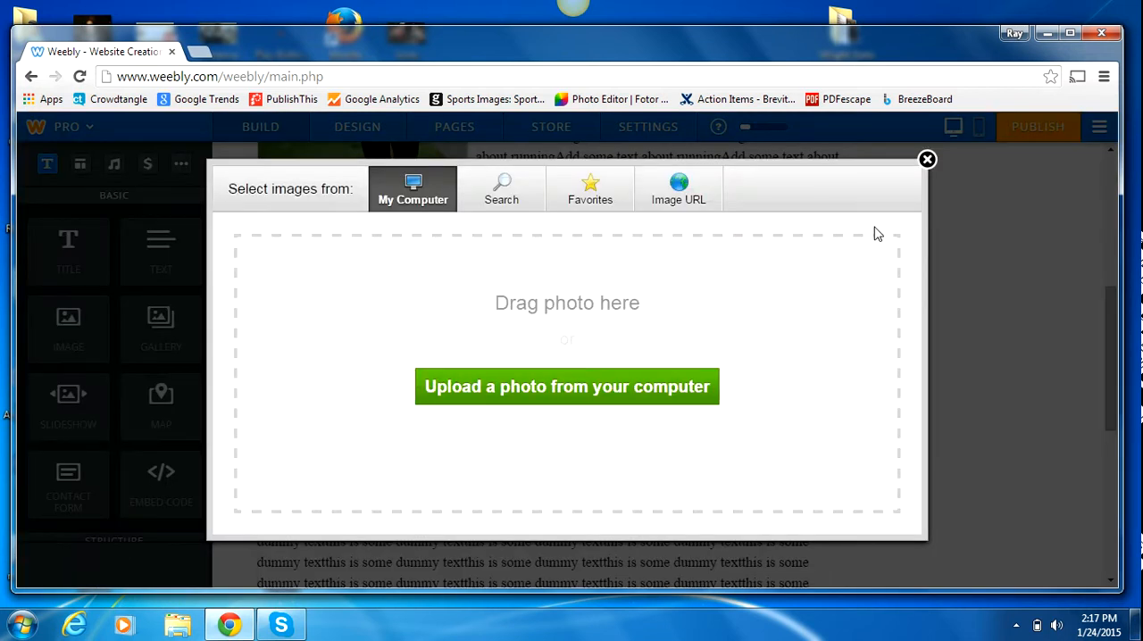
pyautogui.click(927, 160)
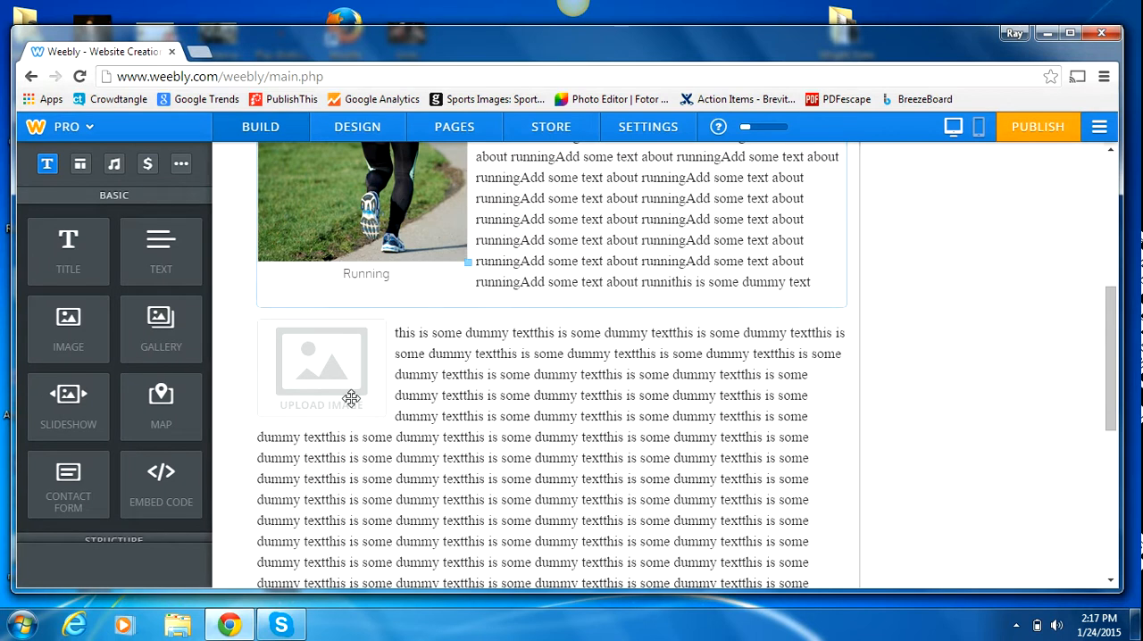
# Step: Move the image placeholder to the right side of the dummy text block, also trying it on its own row above the text
pyautogui.moveTo(348, 390); pyautogui.dragTo(806, 398)
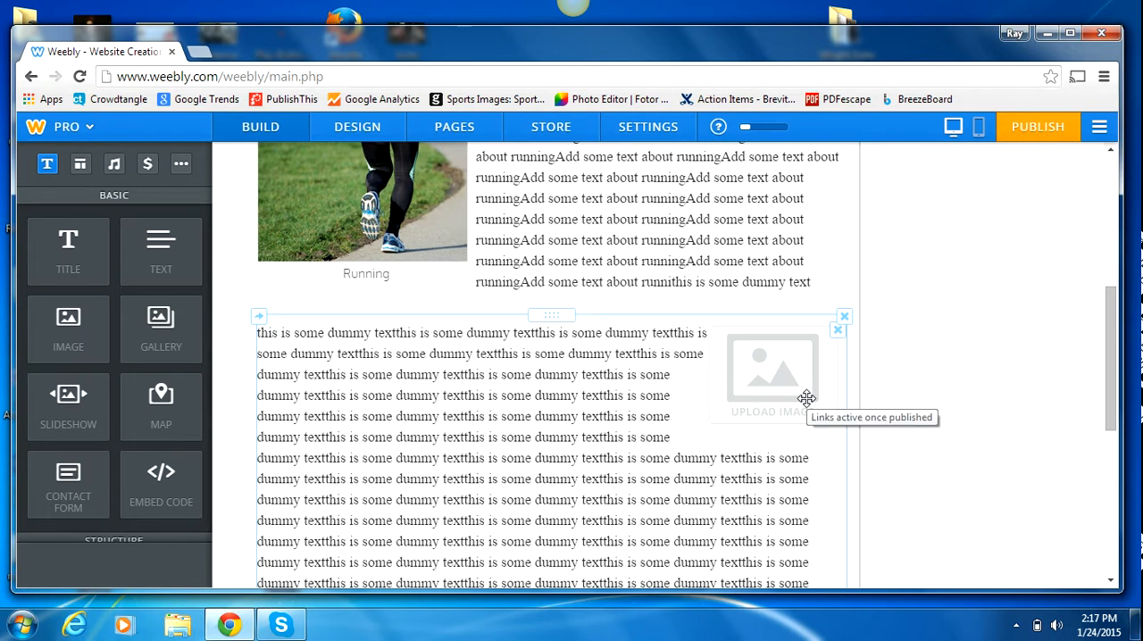
pyautogui.moveTo(798, 393); pyautogui.dragTo(684, 382)
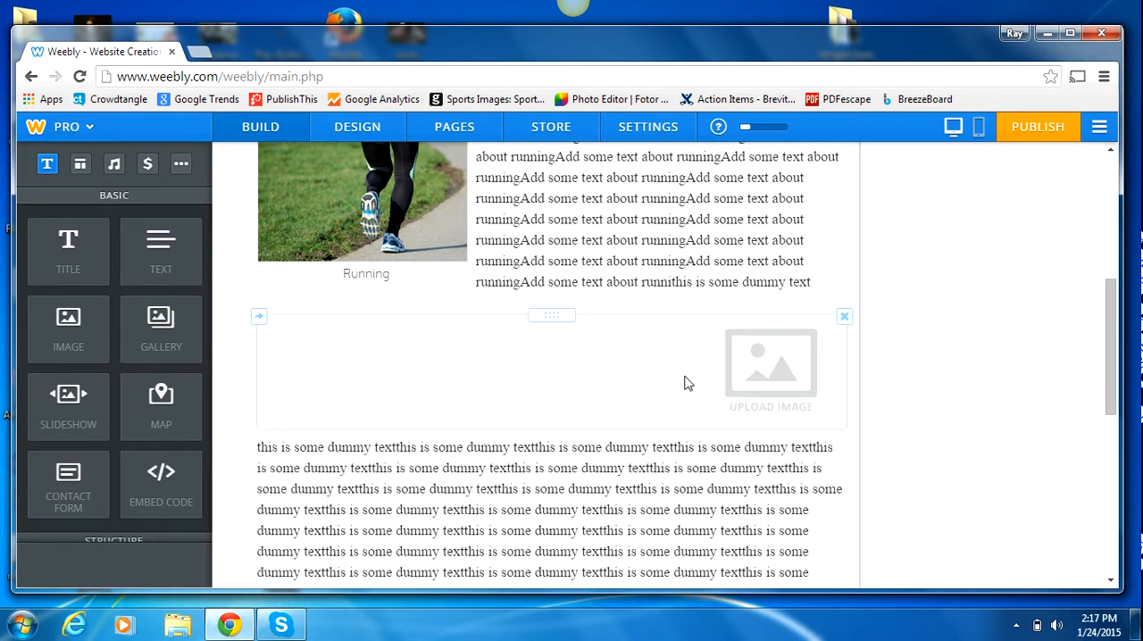
pyautogui.moveTo(798, 355); pyautogui.dragTo(293, 467)
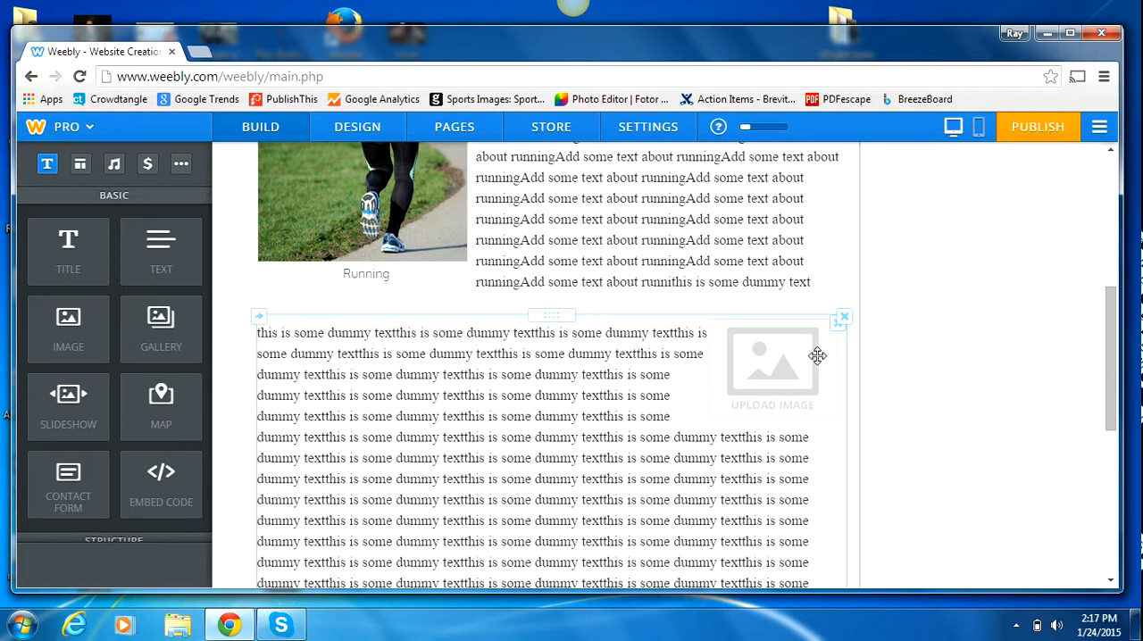
# Step: Upload the "run" PNG image from the Desktop into the image placeholder within the dummy text block
pyautogui.click(768, 359)
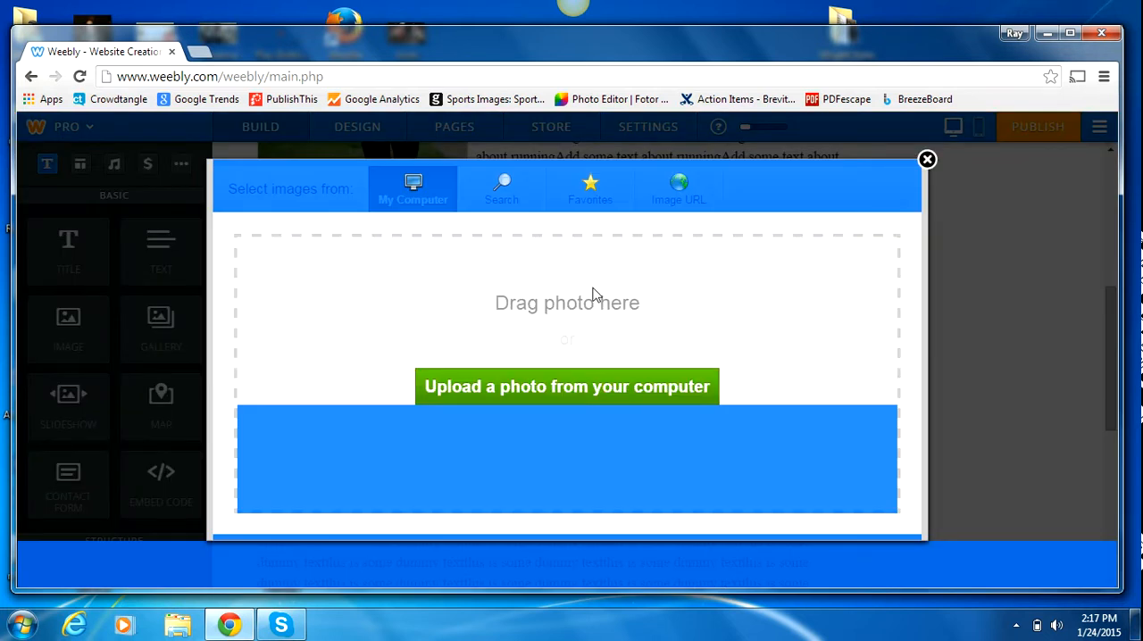
pyautogui.click(705, 391)
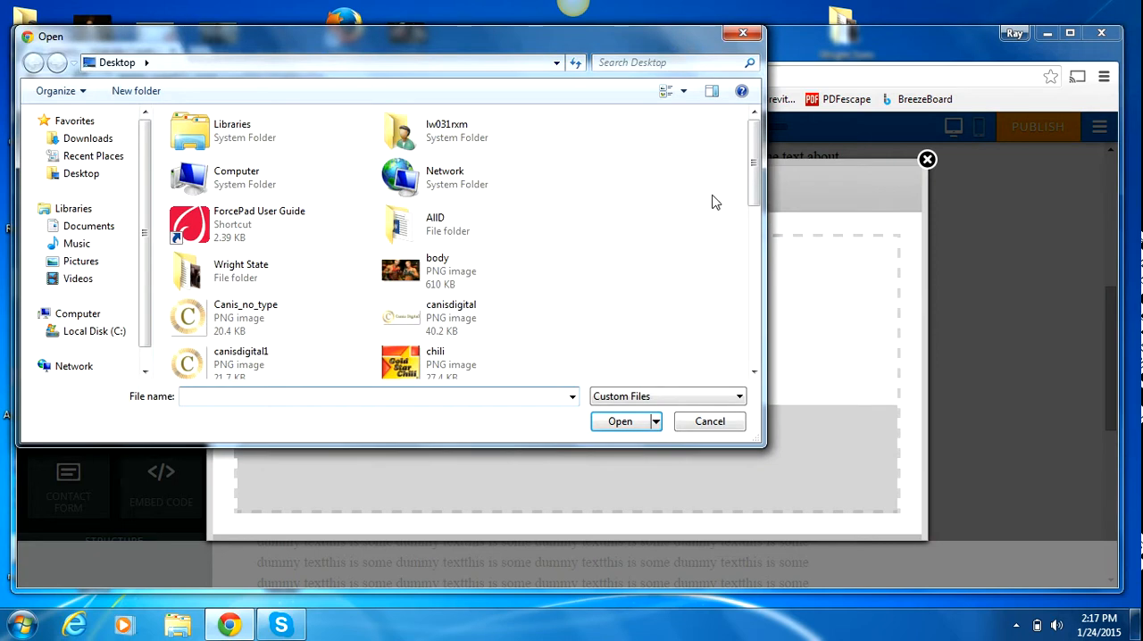
pyautogui.moveTo(750, 187); pyautogui.dragTo(723, 382)
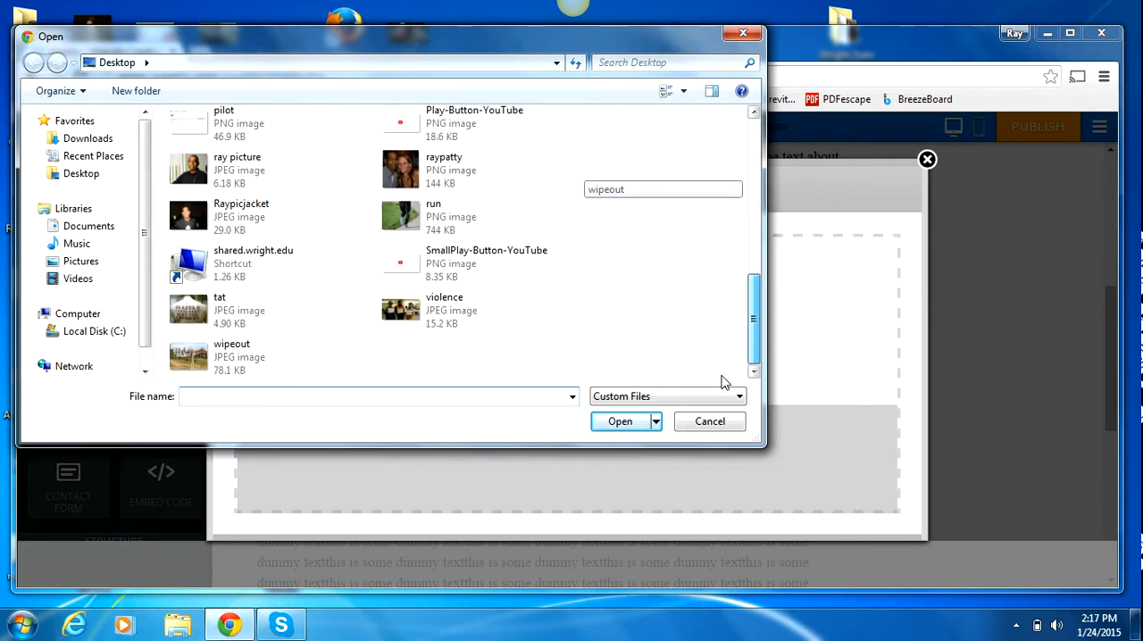
pyautogui.doubleClick(411, 222)
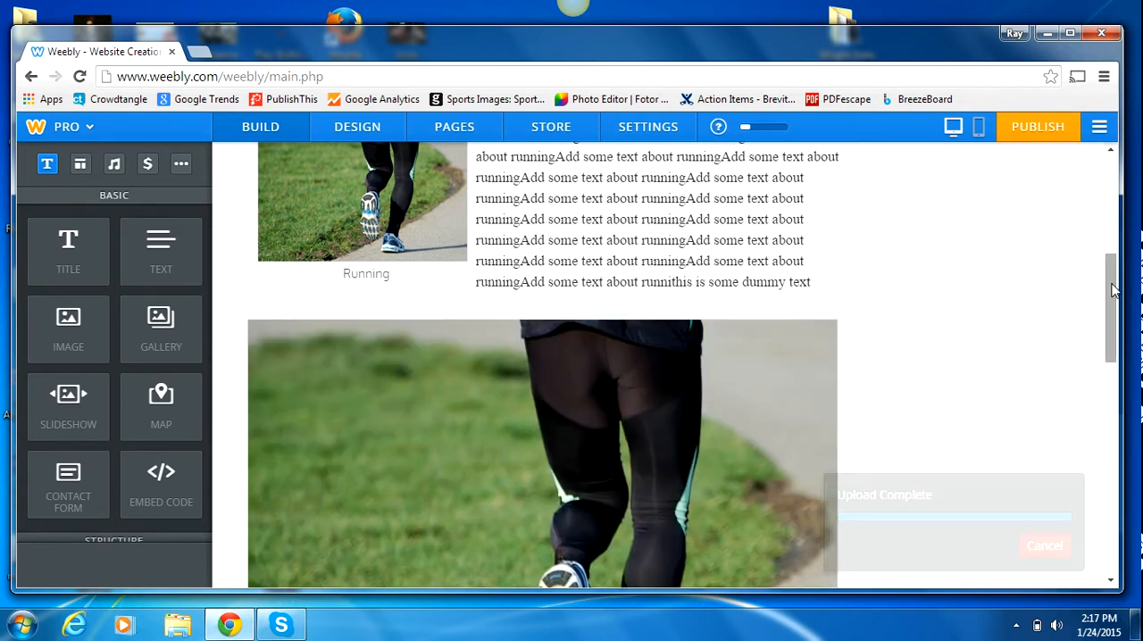
pyautogui.moveTo(1101, 328); pyautogui.dragTo(1103, 377)
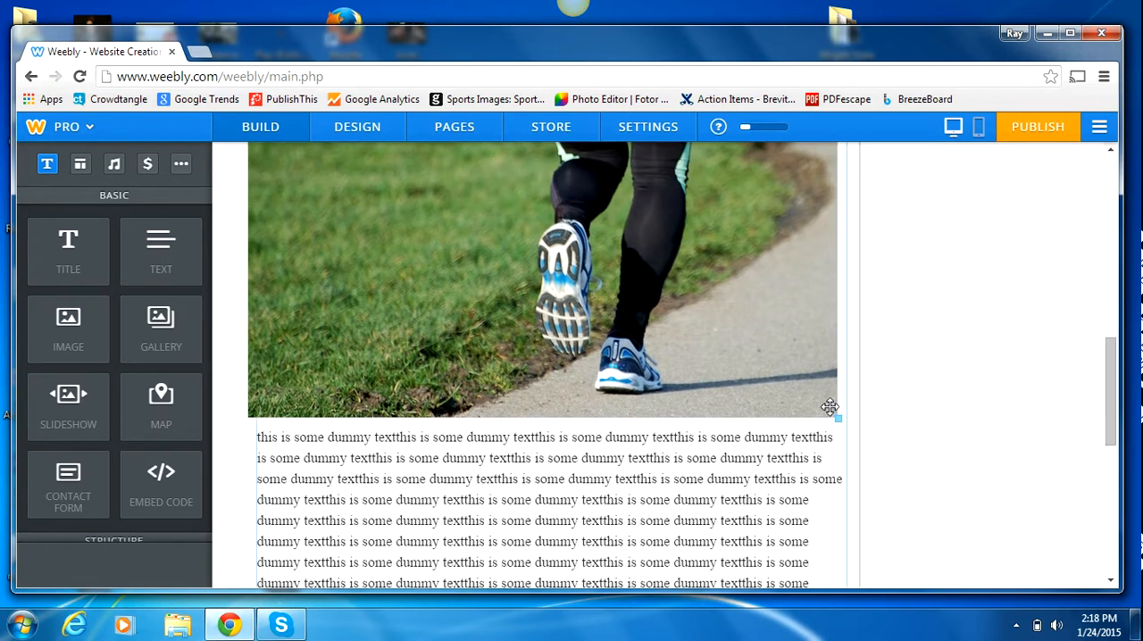
# Step: Shrink the running picture in the long dummy text block to about half the column width so the text wraps beside it
pyautogui.moveTo(832, 415); pyautogui.dragTo(382, 197)
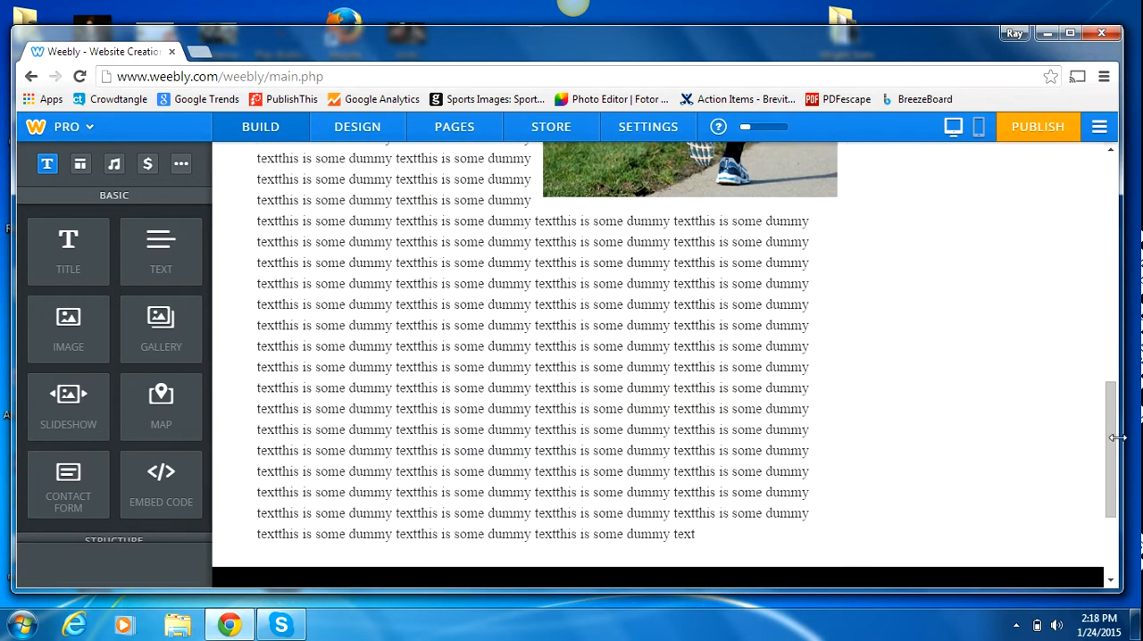
# Step: Add a title element above the placeholder text in the narrow right column
pyautogui.moveTo(1113, 419); pyautogui.dragTo(1120, 299)
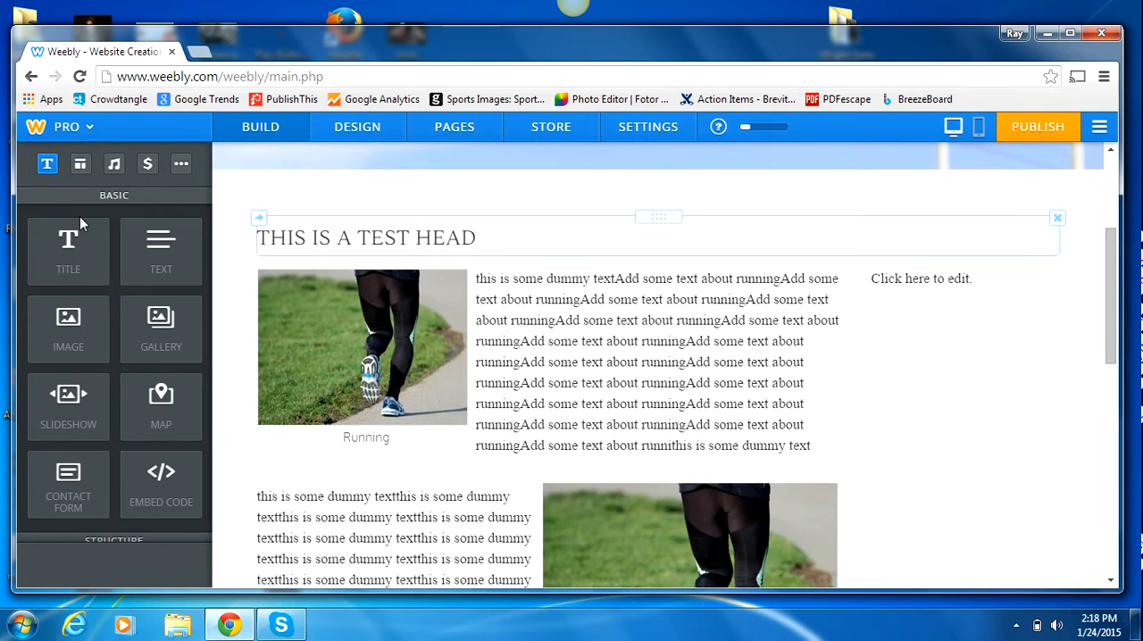
pyautogui.moveTo(71, 243); pyautogui.dragTo(926, 268)
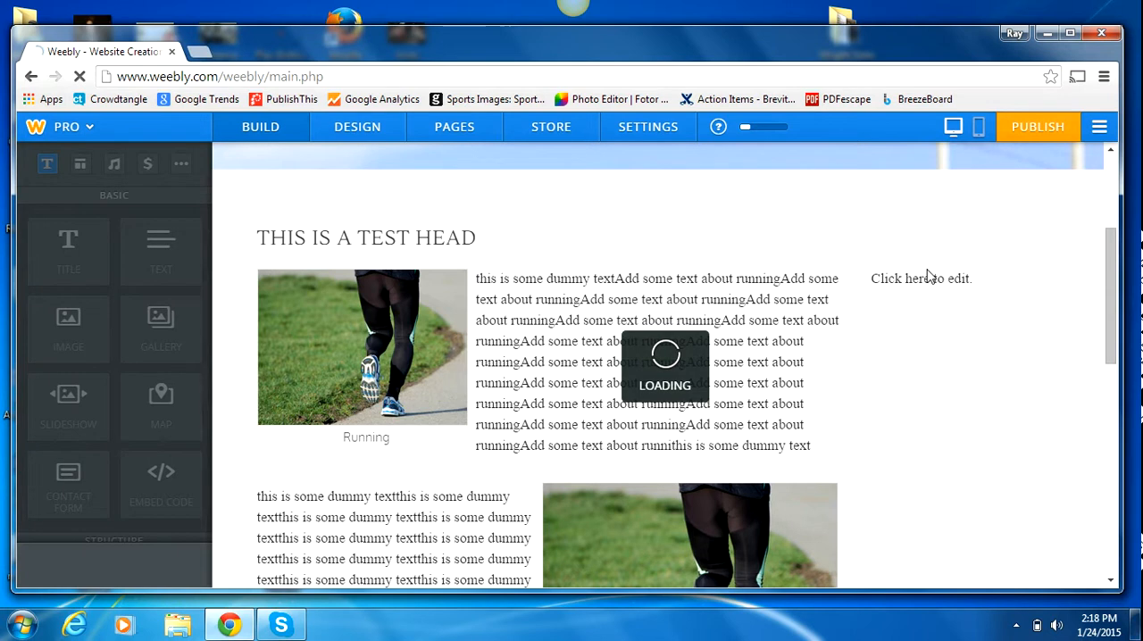
# Step: Extend the main page heading to read "THIS IS A TEST HEAD GOES ACROSS THE ENTIRE TOP OF THE PAGE"
pyautogui.click(486, 241)
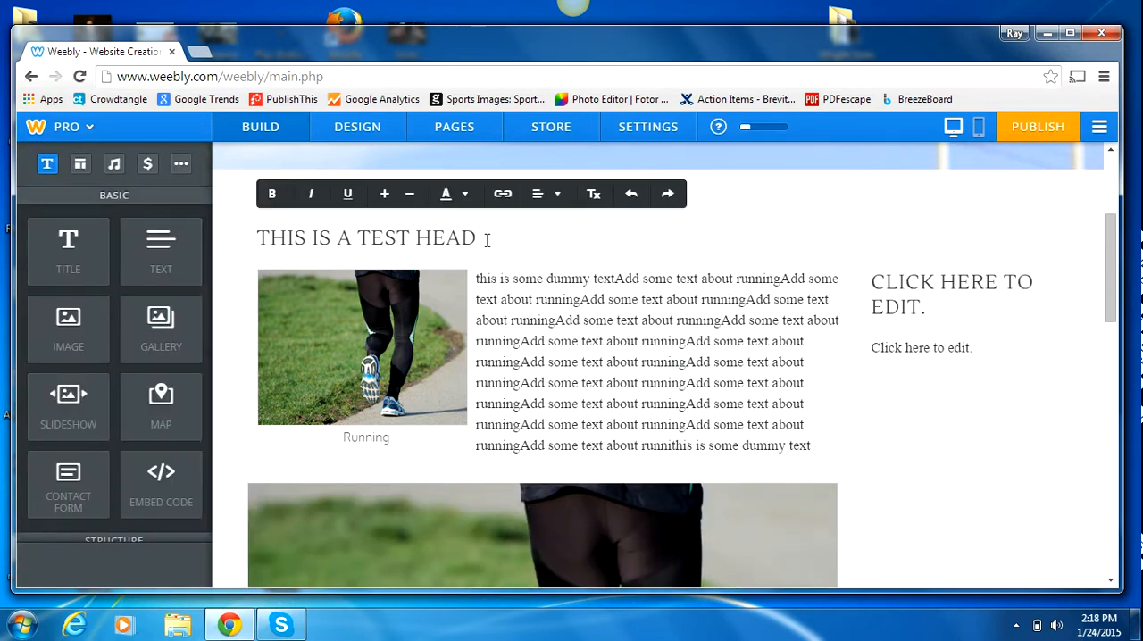
pyautogui.write('GOES')
pyautogui.press('BackSpace')
pyautogui.press('BackSpace')
pyautogui.press('BackSpace')
pyautogui.write('D GOES ACROSS TH')
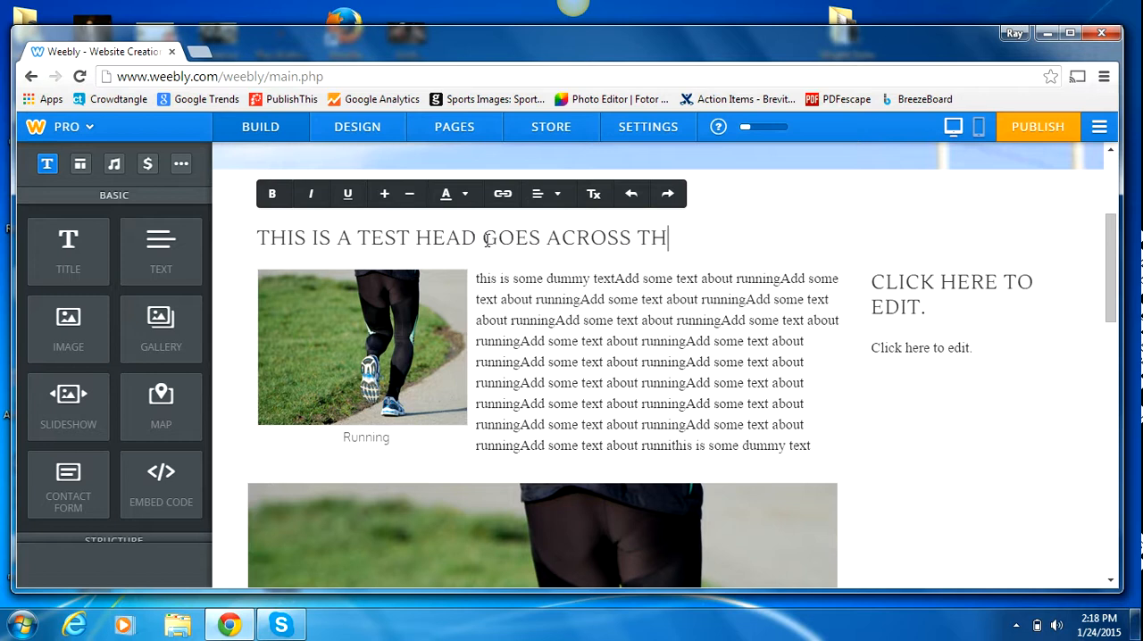
pyautogui.write('E ENTIRE')
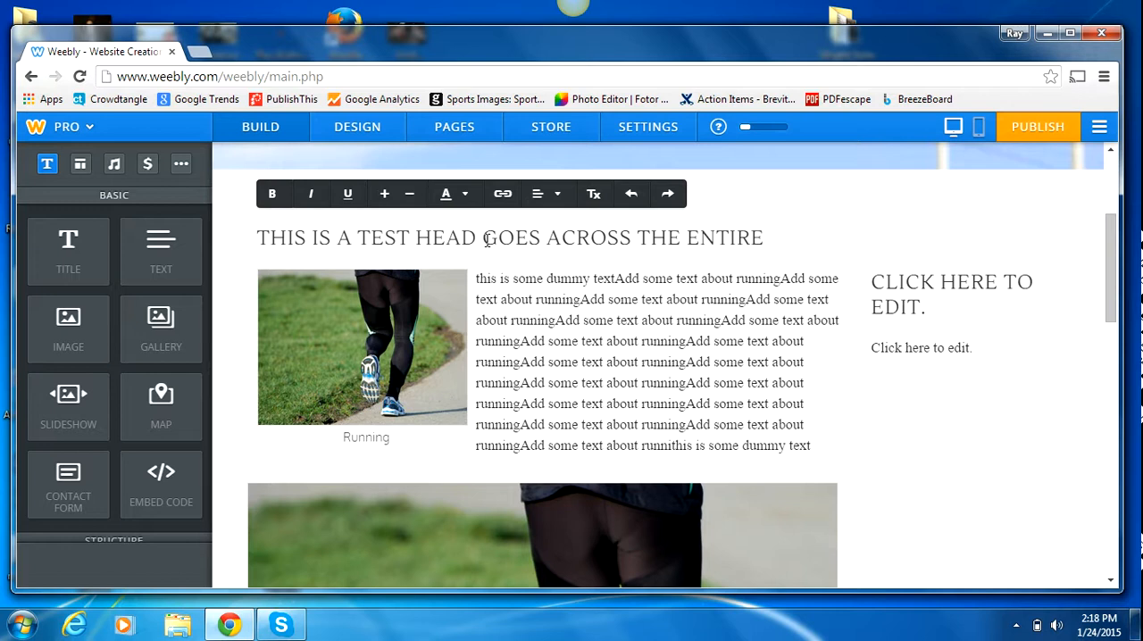
pyautogui.write(' TIOF THE PAGE')
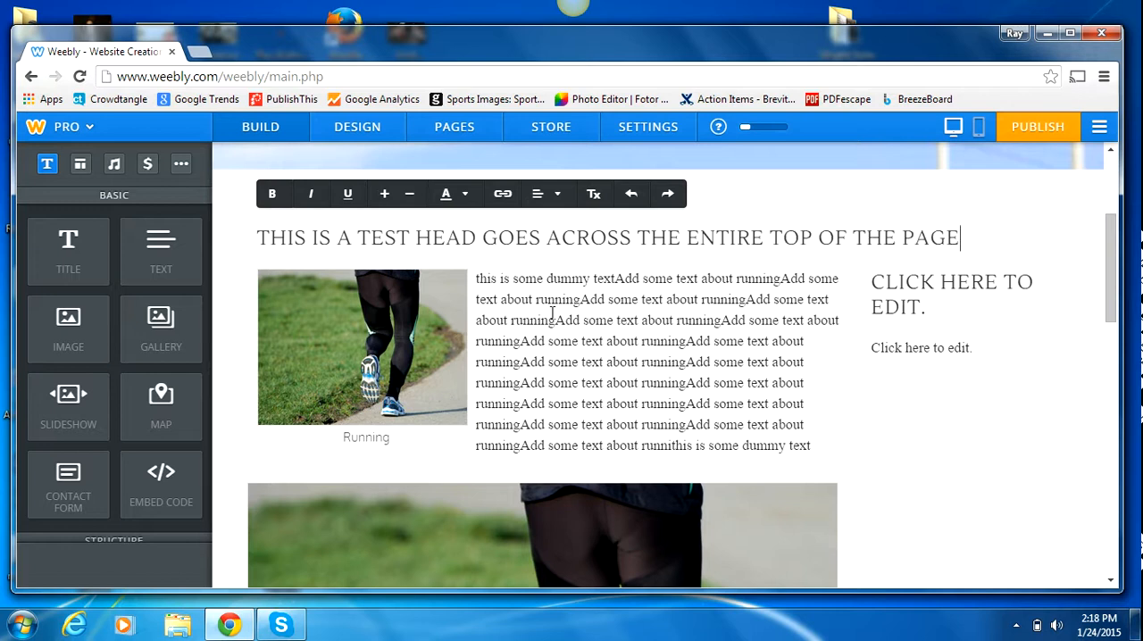
# Step: Set the right column's title to "THIS A SUB HEAD"
pyautogui.click(890, 295)
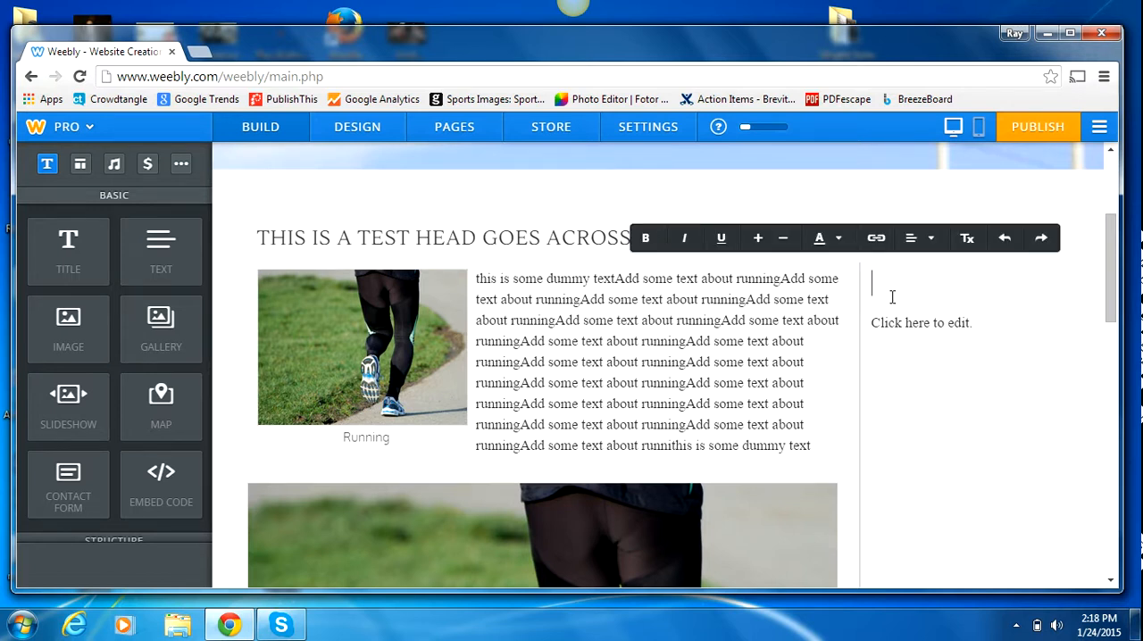
pyautogui.write('THSI IS')
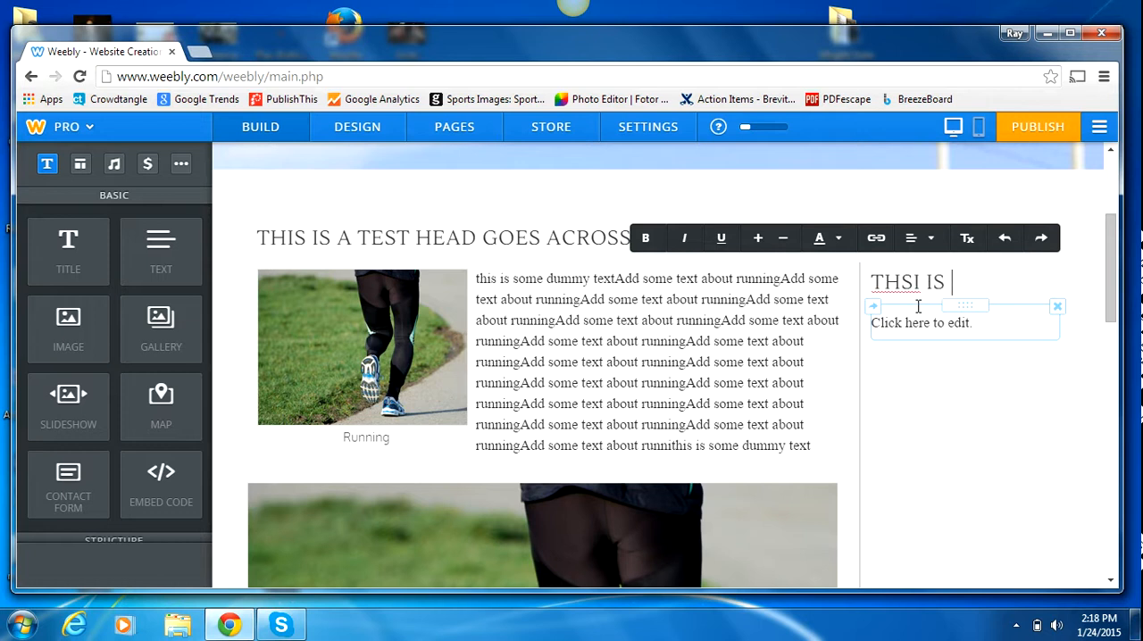
pyautogui.press('BackSpace')
pyautogui.press('BackSpace')
pyautogui.write('HEAD')
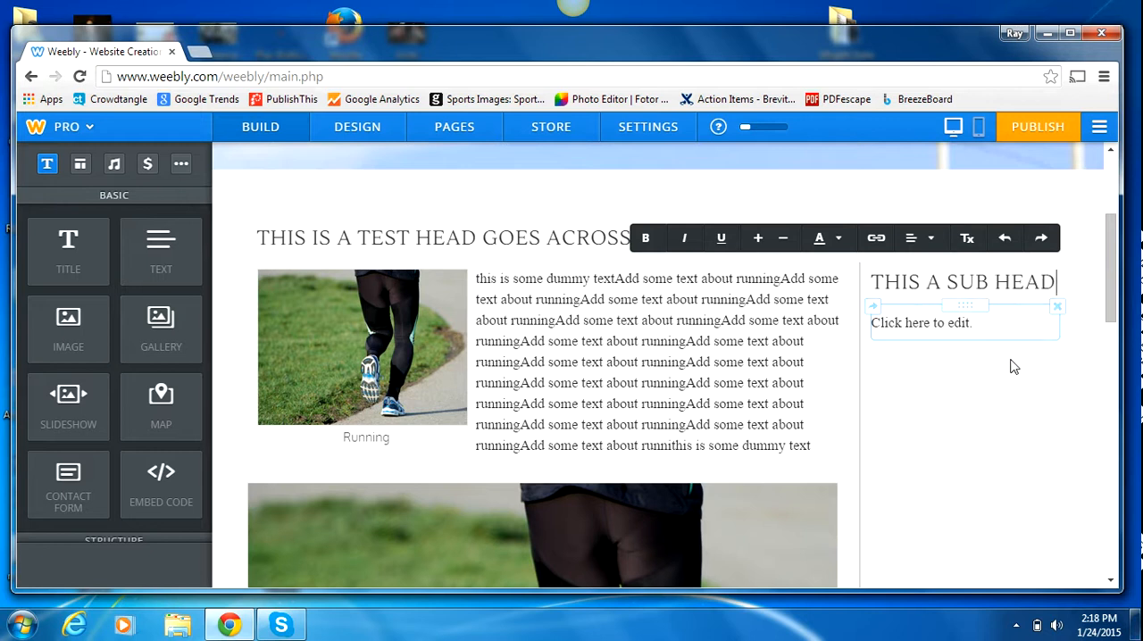
# Step: Fill the text element under the sub head with many repeated copies of "ADD TEXT"
pyautogui.click(981, 330)
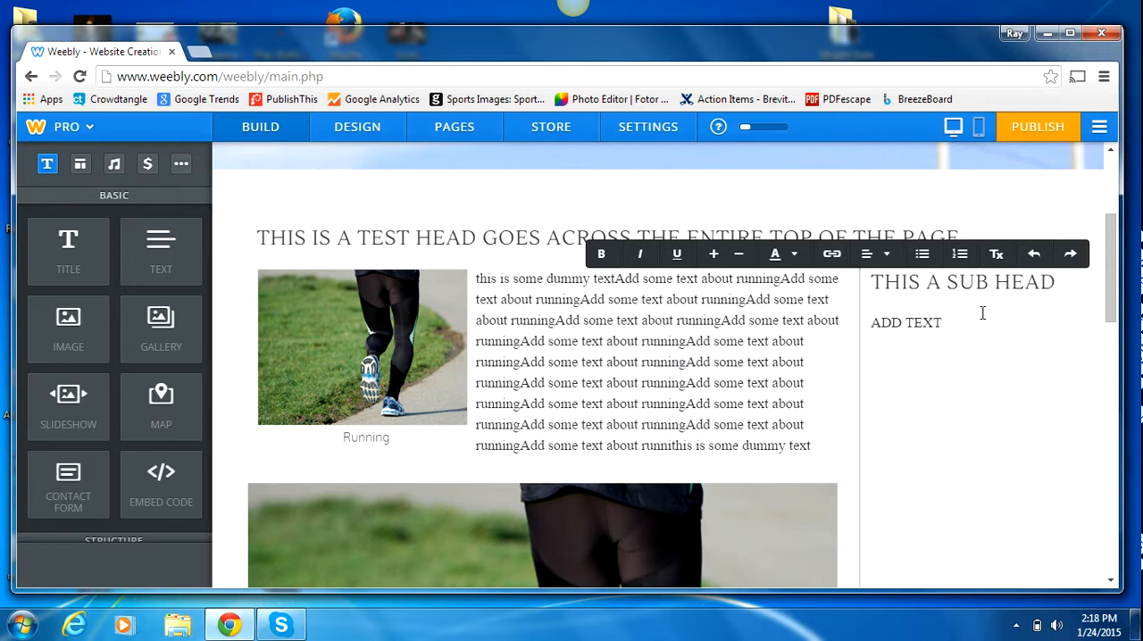
pyautogui.moveTo(951, 312); pyautogui.dragTo(875, 322)
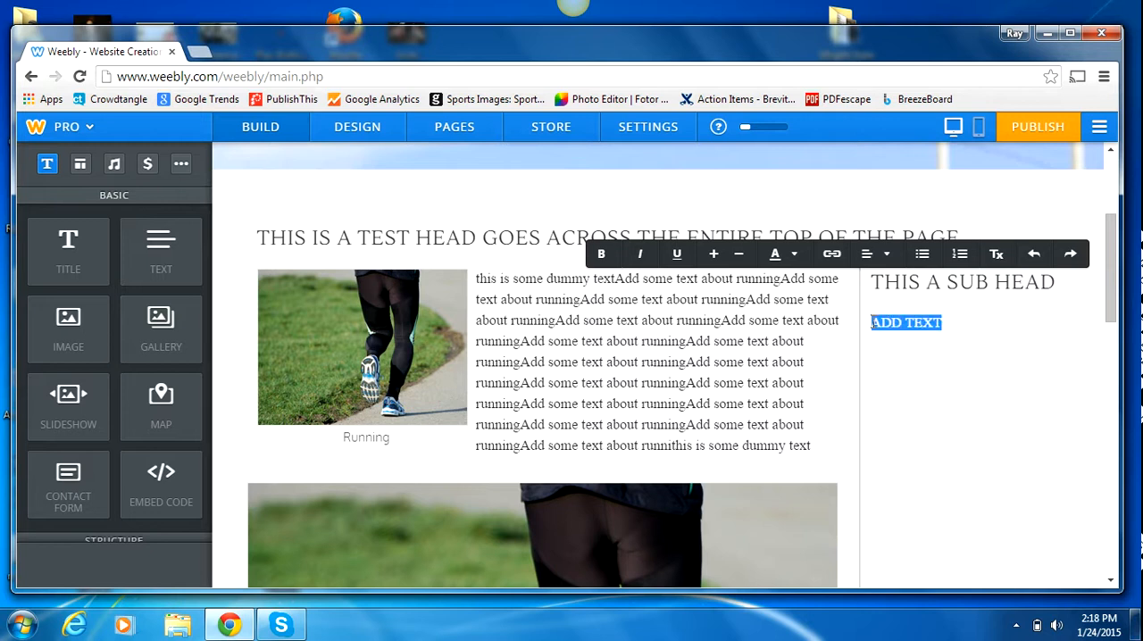
pyautogui.press('BackSpace')
pyautogui.hotkey('ctrl', 'v')
pyautogui.hotkey('ctrl', 'v')
pyautogui.hotkey('ctrl', 'v')
pyautogui.hotkey('ctrl', 'v')
pyautogui.hotkey('ctrl', 'v')
pyautogui.hotkey('ctrl', 'v')
pyautogui.hotkey('ctrl', 'v')
pyautogui.hotkey('ctrl', 'v')
pyautogui.hotkey('ctrl', 'v')
pyautogui.hotkey('ctrl', 'v')
pyautogui.hotkey('ctrl', 'v')
pyautogui.hotkey('ctrl', 'v')
pyautogui.hotkey('ctrl', 'v')
pyautogui.hotkey('ctrl', 'v')
pyautogui.hotkey('ctrl', 'v')
pyautogui.hotkey('ctrl', 'v')
pyautogui.hotkey('ctrl', 'v')
pyautogui.hotkey('ctrl', 'v')
pyautogui.hotkey('ctrl', 'v')
pyautogui.hotkey('ctrl', 'v')
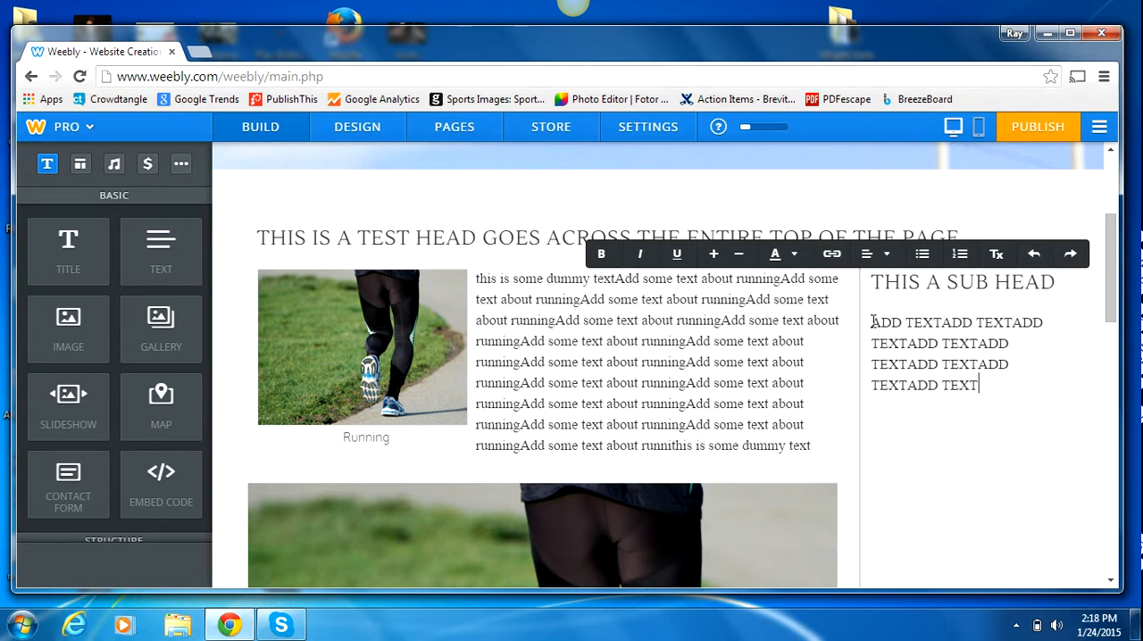
pyautogui.hotkey('ctrl', 'v')
pyautogui.hotkey('ctrl', 'v')
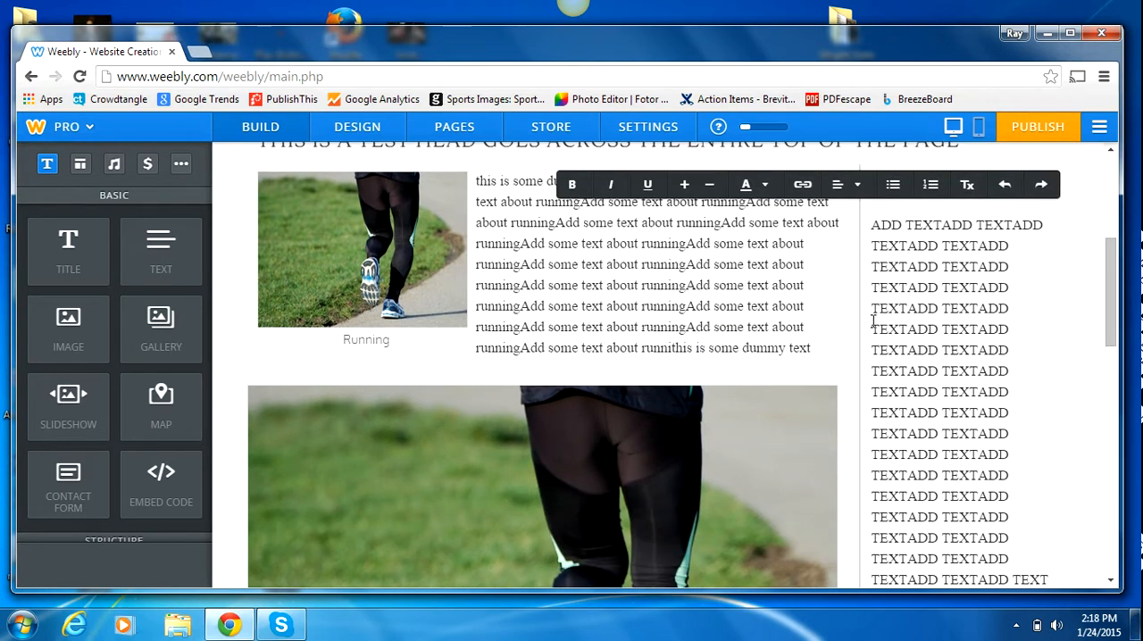
# Step: Insert a map element between the sub head and the repeated text in the right column
pyautogui.moveTo(1110, 244); pyautogui.dragTo(1111, 168)
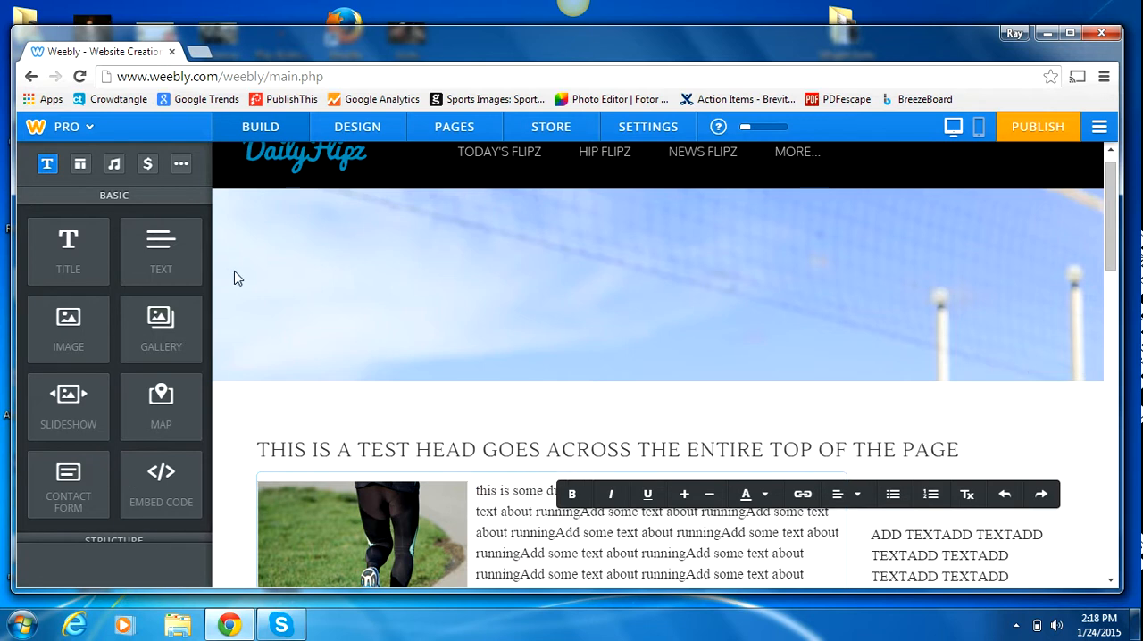
pyautogui.moveTo(200, 259)
pyautogui.mouseDown()
pyautogui.moveTo(191, 377)
pyautogui.moveTo(201, 465)
pyautogui.moveTo(205, 257)
pyautogui.mouseUp()
pyautogui.moveTo(165, 391); pyautogui.dragTo(912, 504)
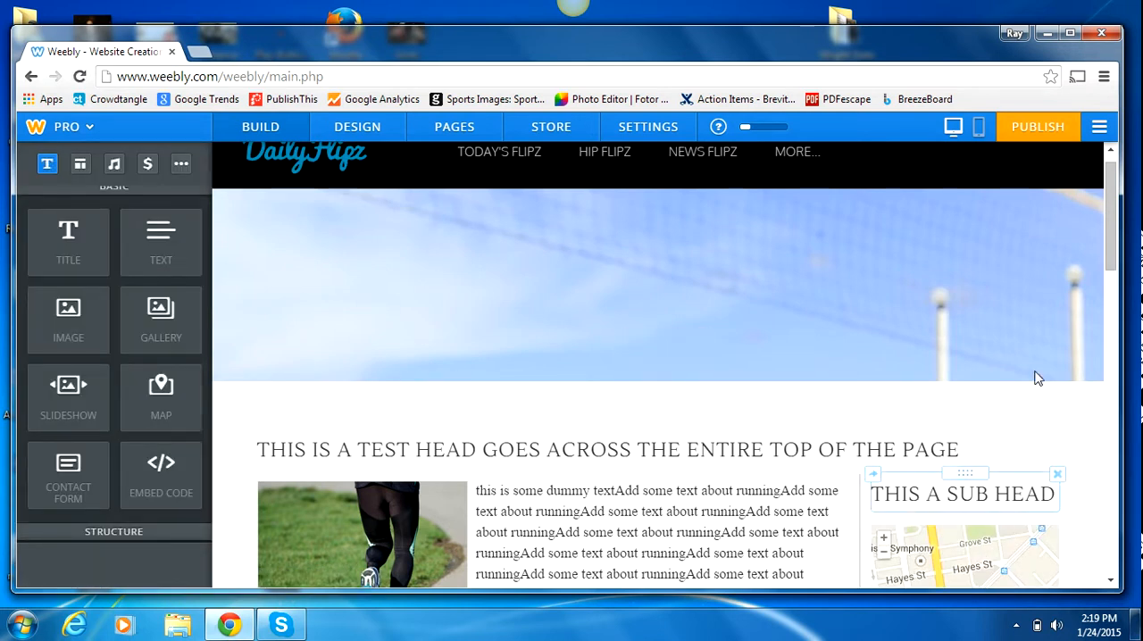
# Step: Try to replace the map's default address with the desired street address, city and state
pyautogui.moveTo(1115, 214); pyautogui.dragTo(1126, 299)
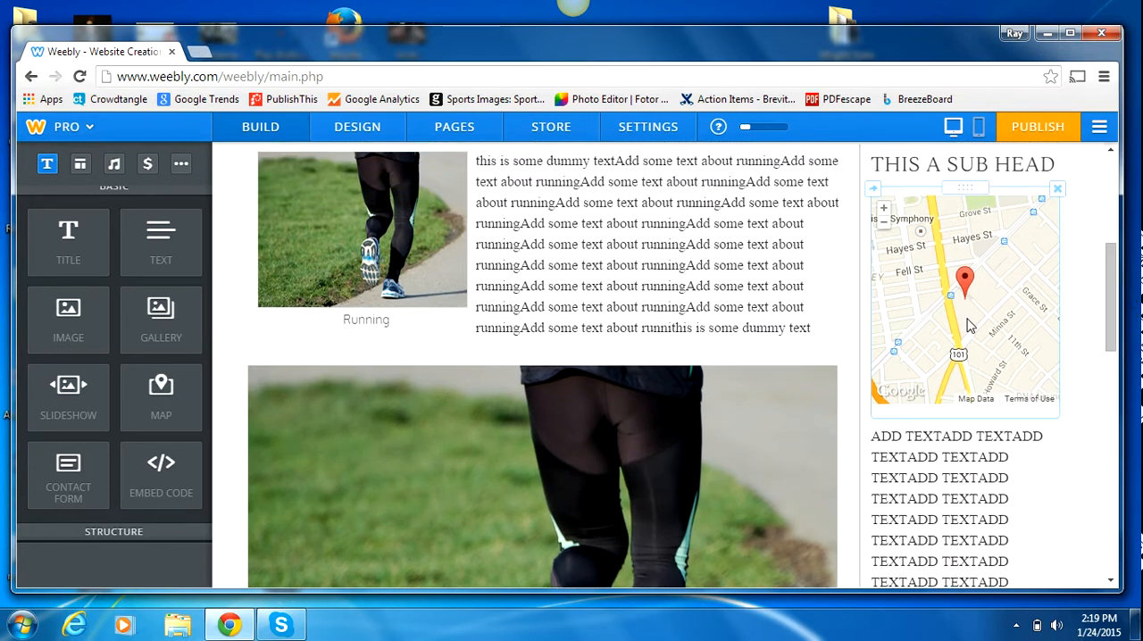
pyautogui.click(970, 326)
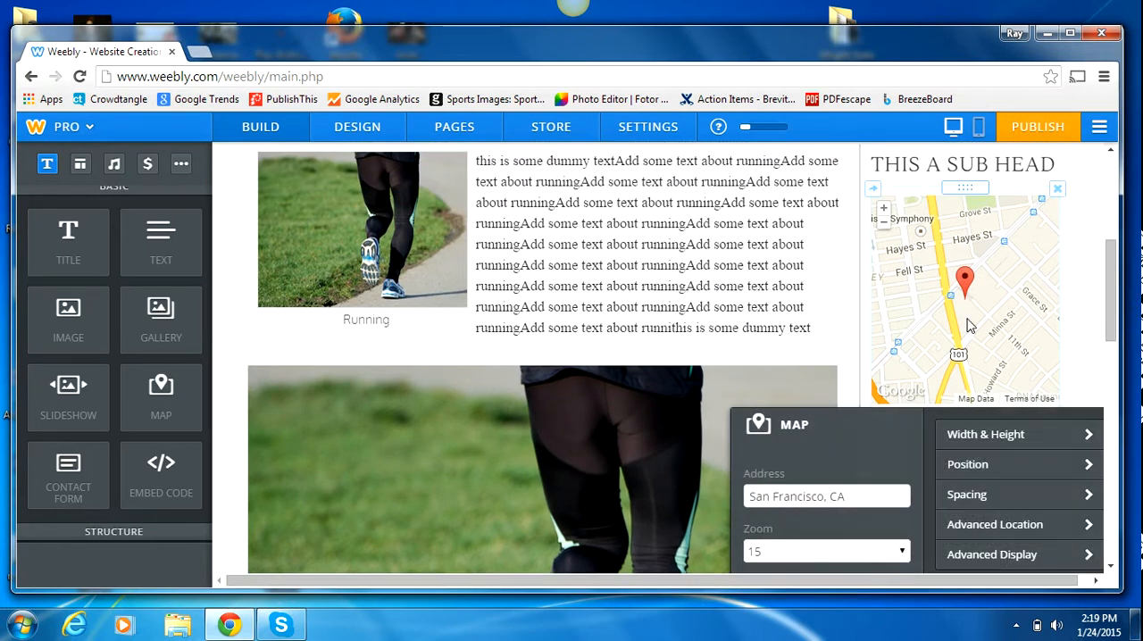
pyautogui.tripleClick(857, 496)
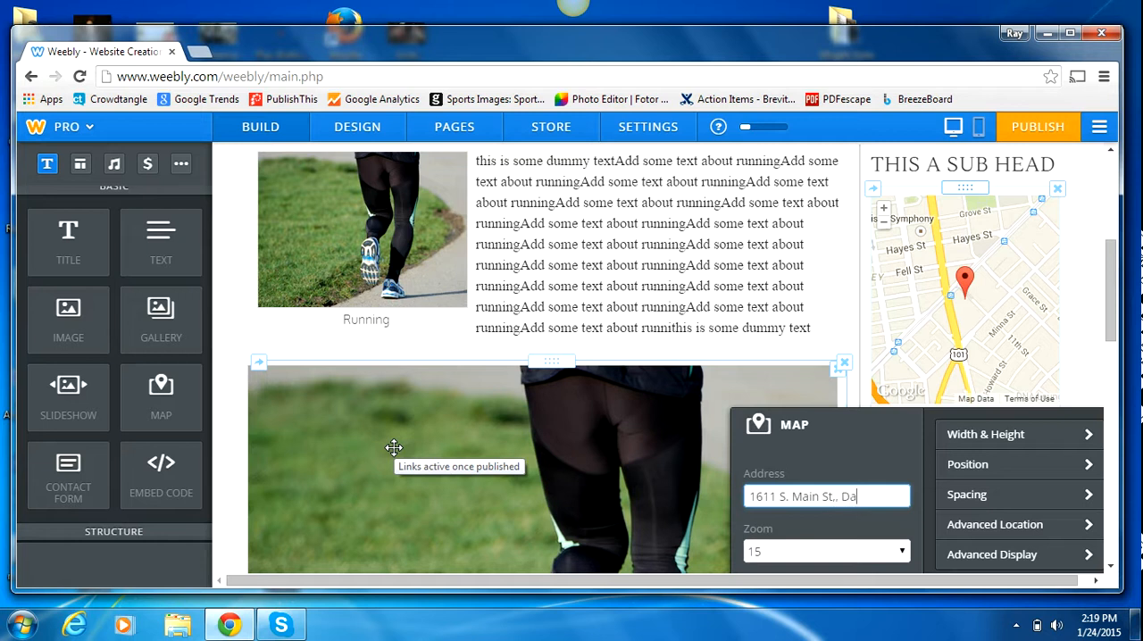
pyautogui.write('OHio')
pyautogui.press('BackSpace')
pyautogui.press('BackSpace')
pyautogui.press('BackSpace')
pyautogui.write('OH')
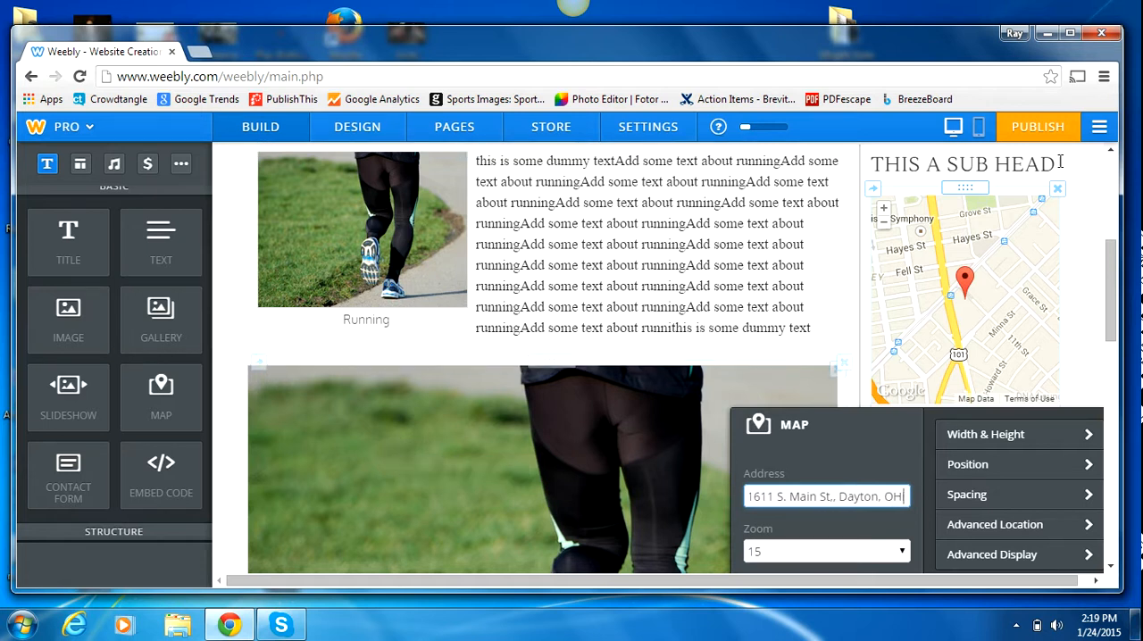
pyautogui.click(662, 306)
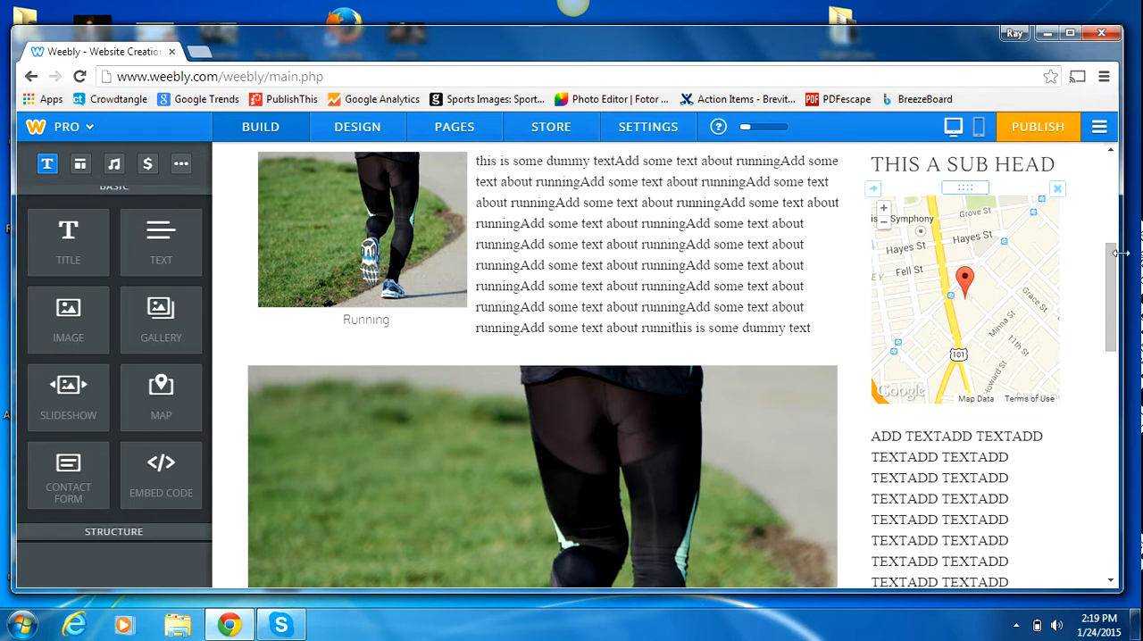
# Step: Publish the website and dismiss the publishing dialog
pyautogui.click(1055, 136)
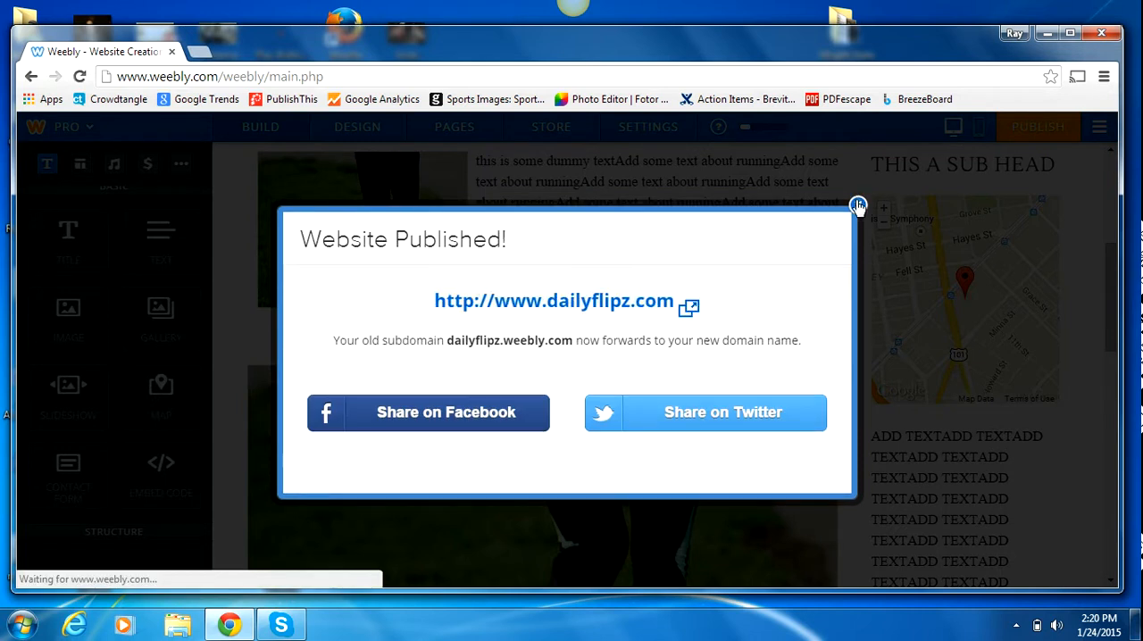
pyautogui.click(857, 203)
pyautogui.click(924, 270)
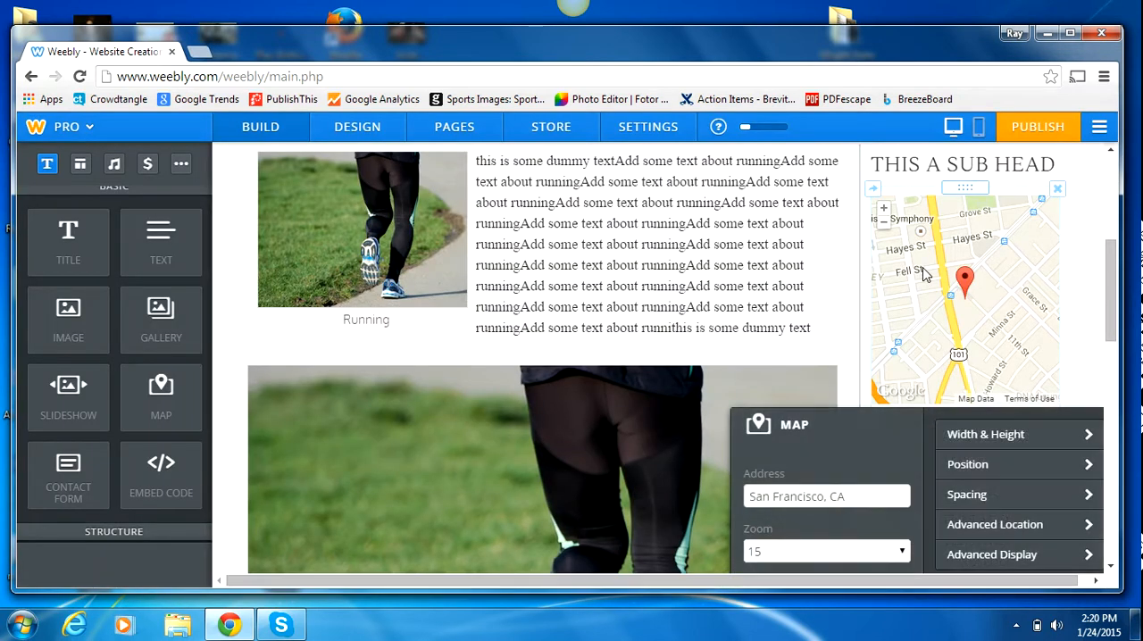
pyautogui.click(824, 499)
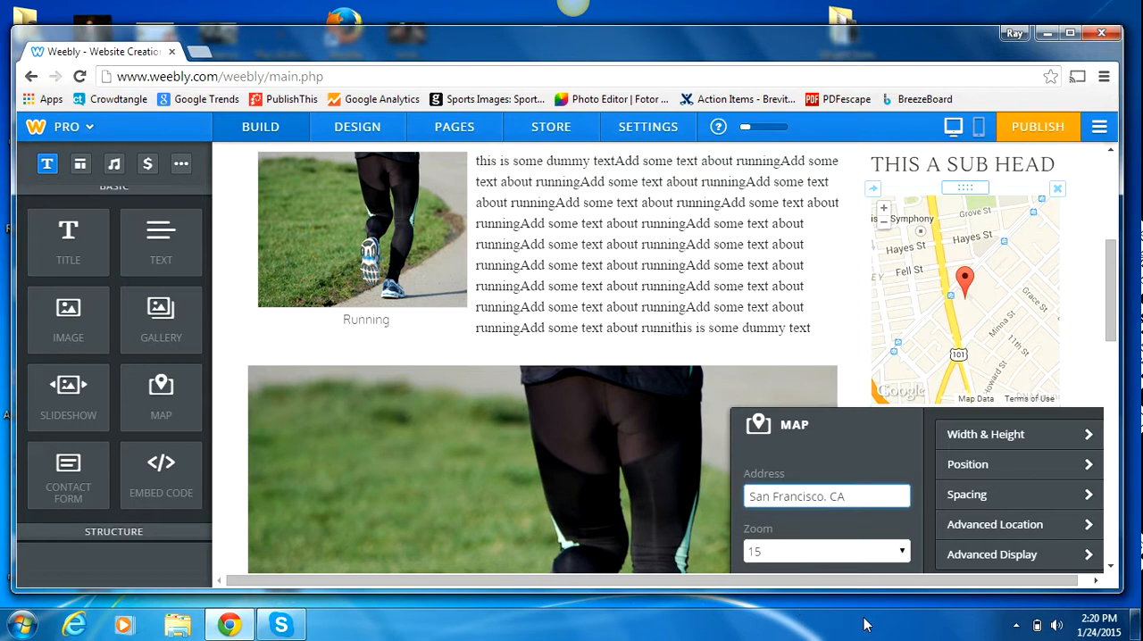
pyautogui.moveTo(874, 503); pyautogui.dragTo(683, 483)
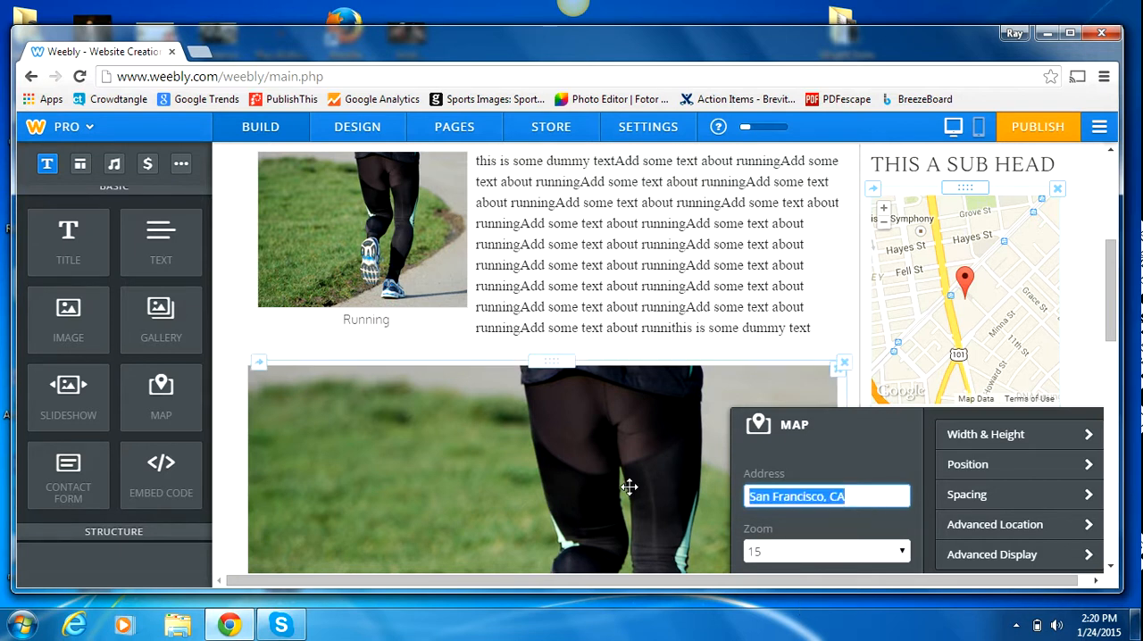
pyautogui.click(629, 485)
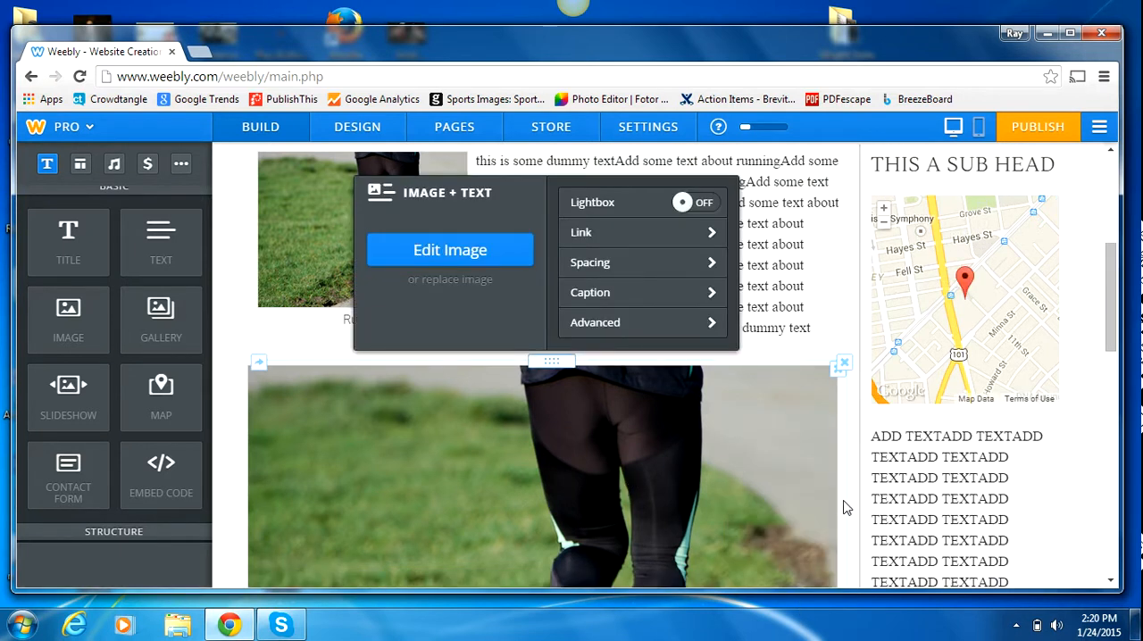
# Step: Set the map's address to the full street address with city and state, and apply it to the map
pyautogui.click(923, 310)
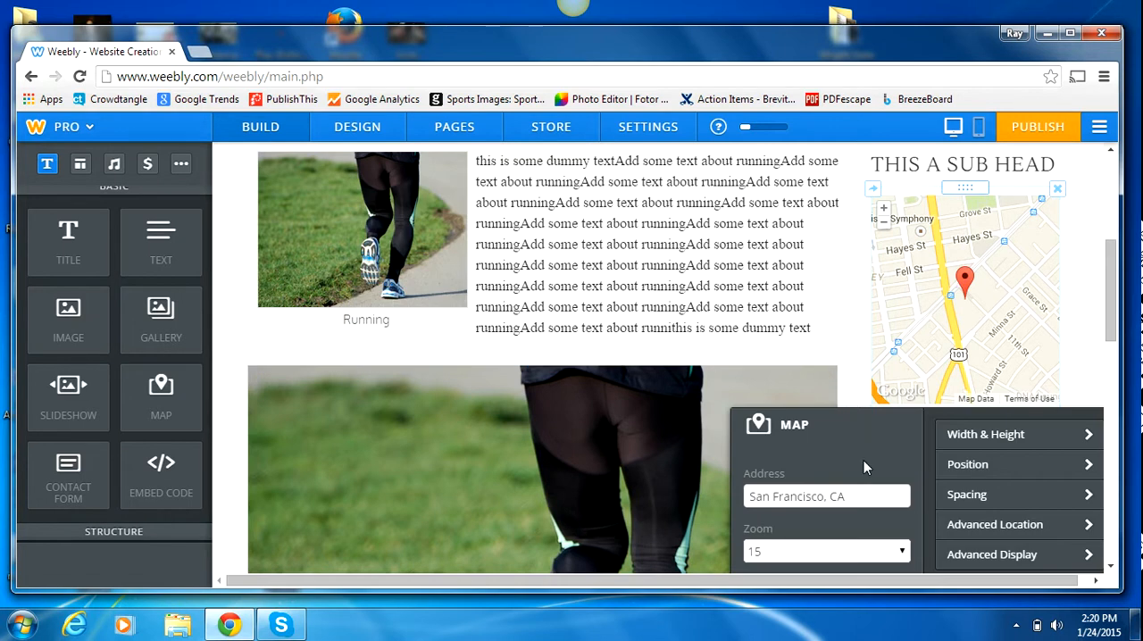
pyautogui.tripleClick(746, 493)
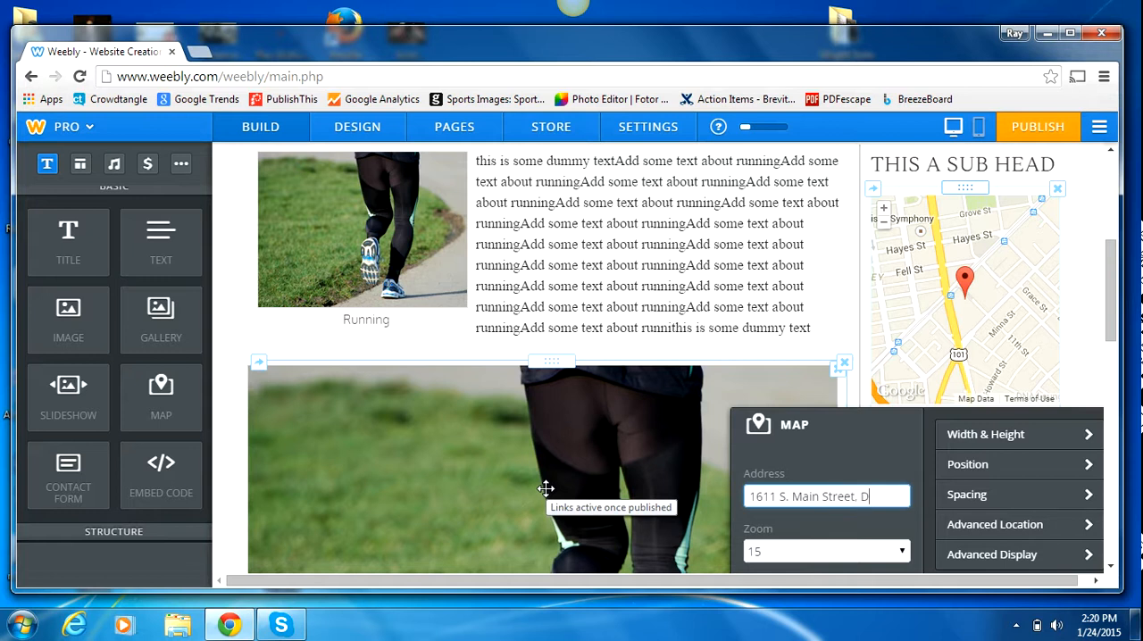
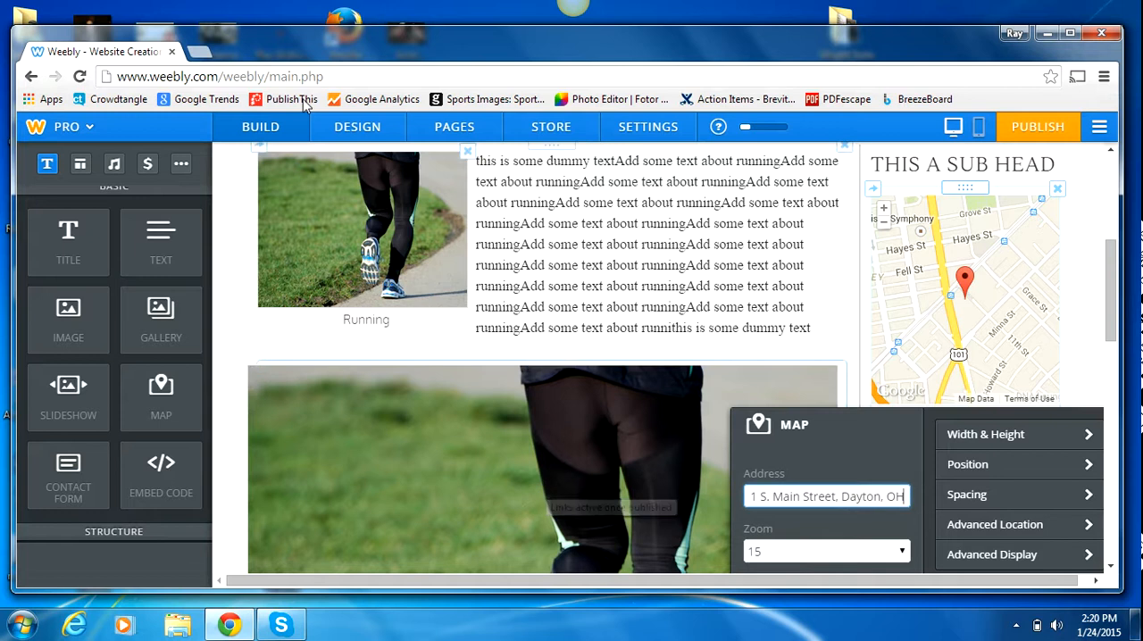
pyautogui.click(1082, 182)
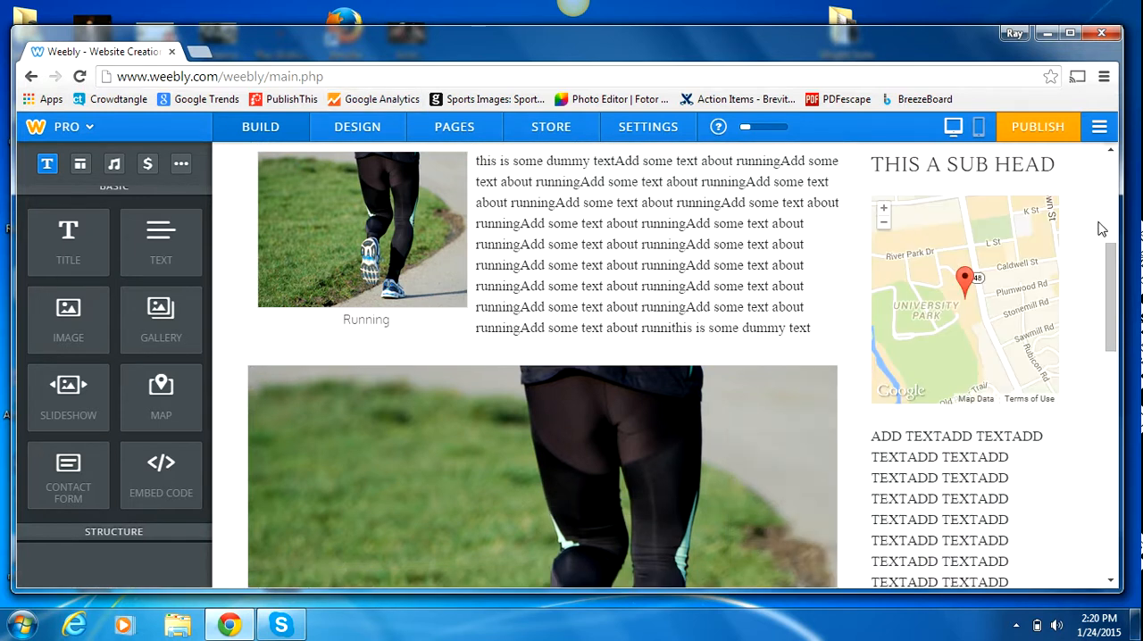
# Step: Delete the last lines of the repeated "ADD TEXT" copy in the right column to shorten it
pyautogui.moveTo(1108, 284); pyautogui.dragTo(1094, 358)
pyautogui.moveTo(1048, 482); pyautogui.dragTo(908, 308)
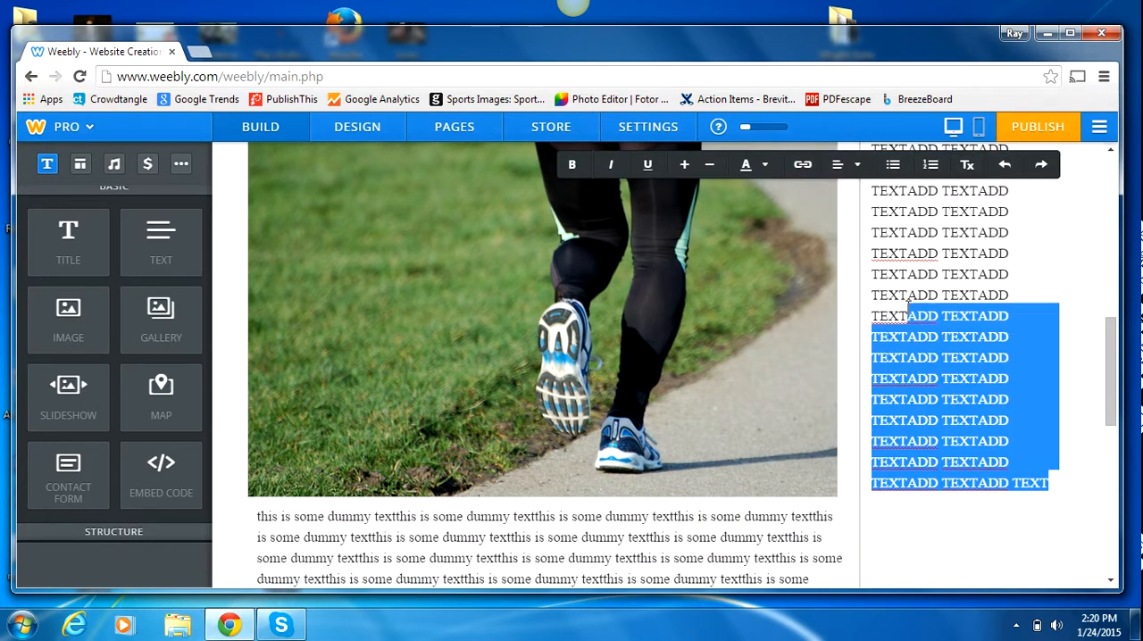
pyautogui.press('BackSpace')
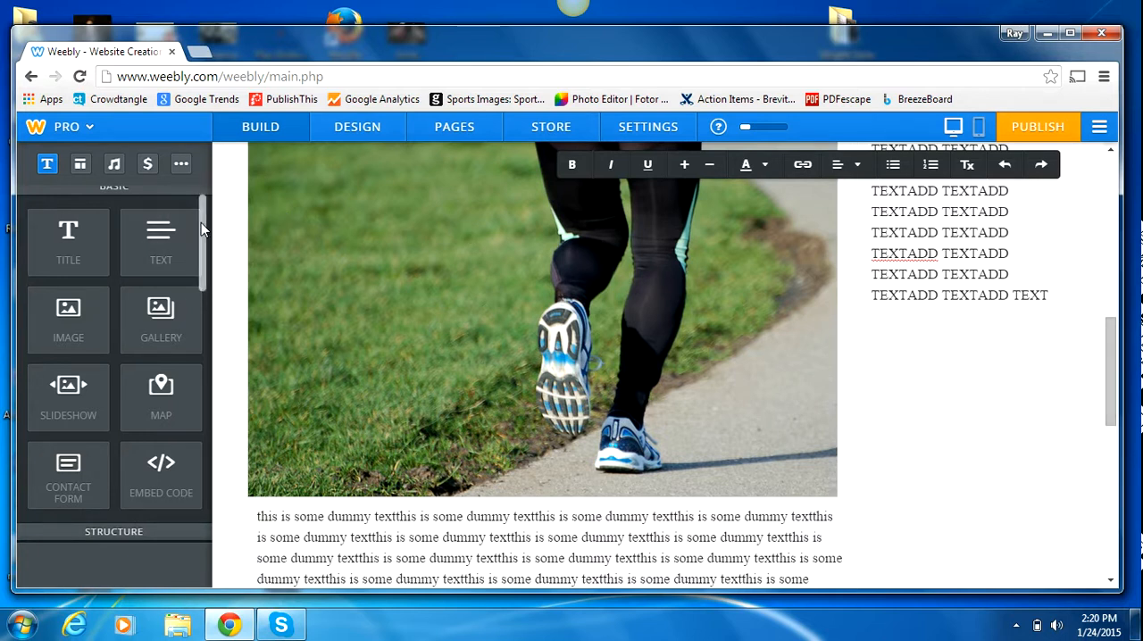
# Step: Insert a YouTube video element below the shortened text in the right column
pyautogui.scroll(-1, 198, 245)
pyautogui.moveTo(198, 245); pyautogui.dragTo(197, 346)
pyautogui.moveTo(157, 409); pyautogui.dragTo(967, 356)
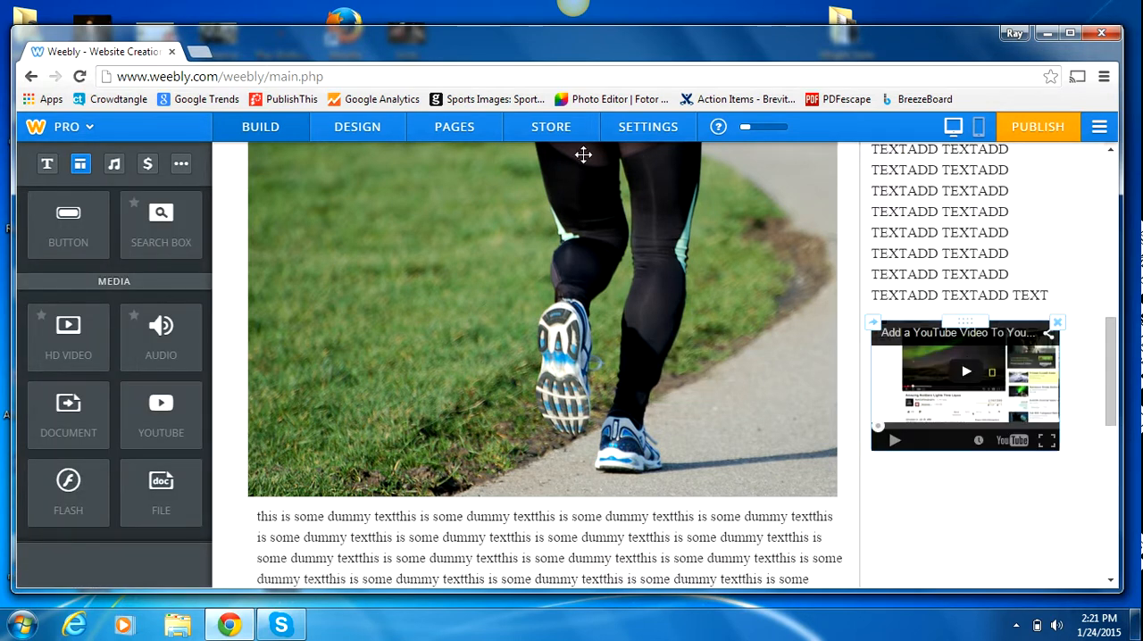
# Step: Open youtube.com in a new browser tab, open the recommended "James Brown - The House of Blues" concert video and pause playback
pyautogui.click(202, 50)
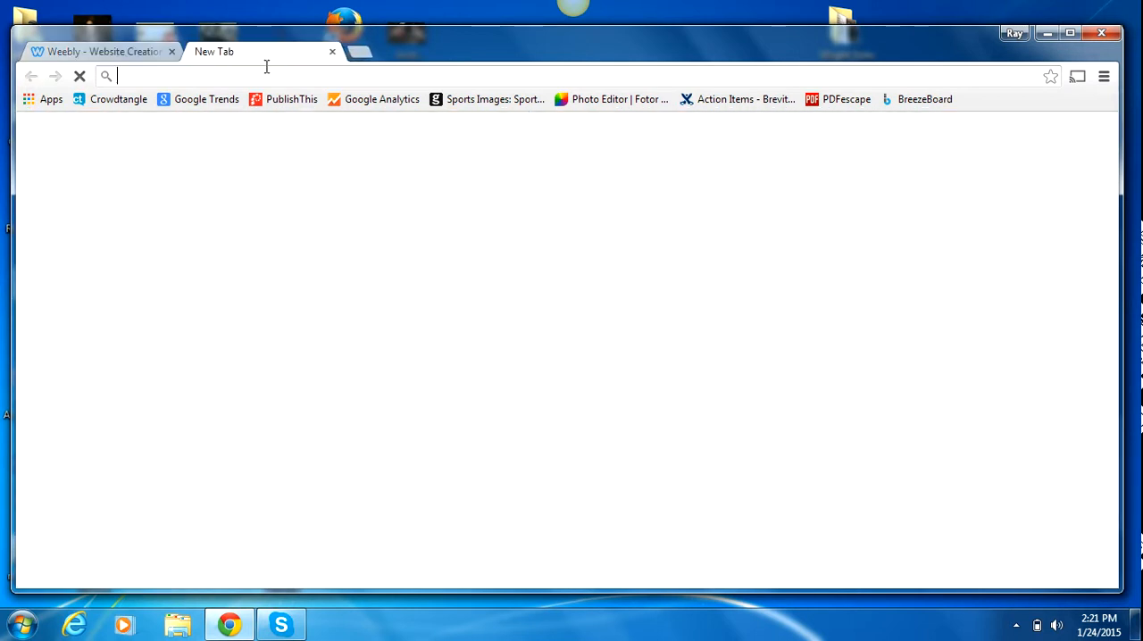
pyautogui.write('youtube.com')
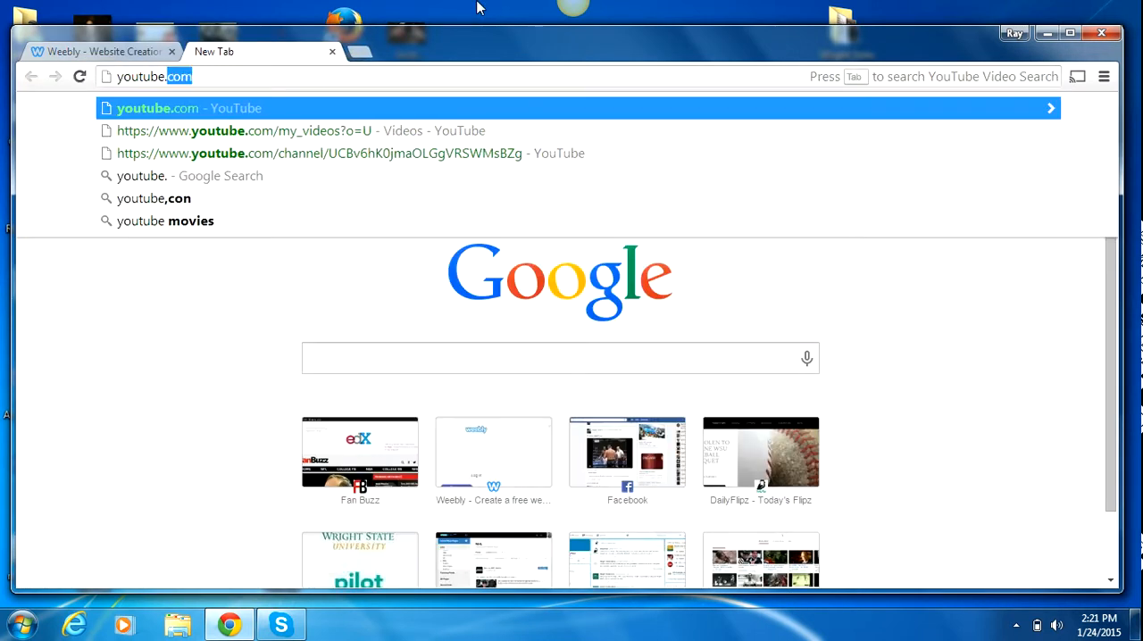
pyautogui.press('Return')
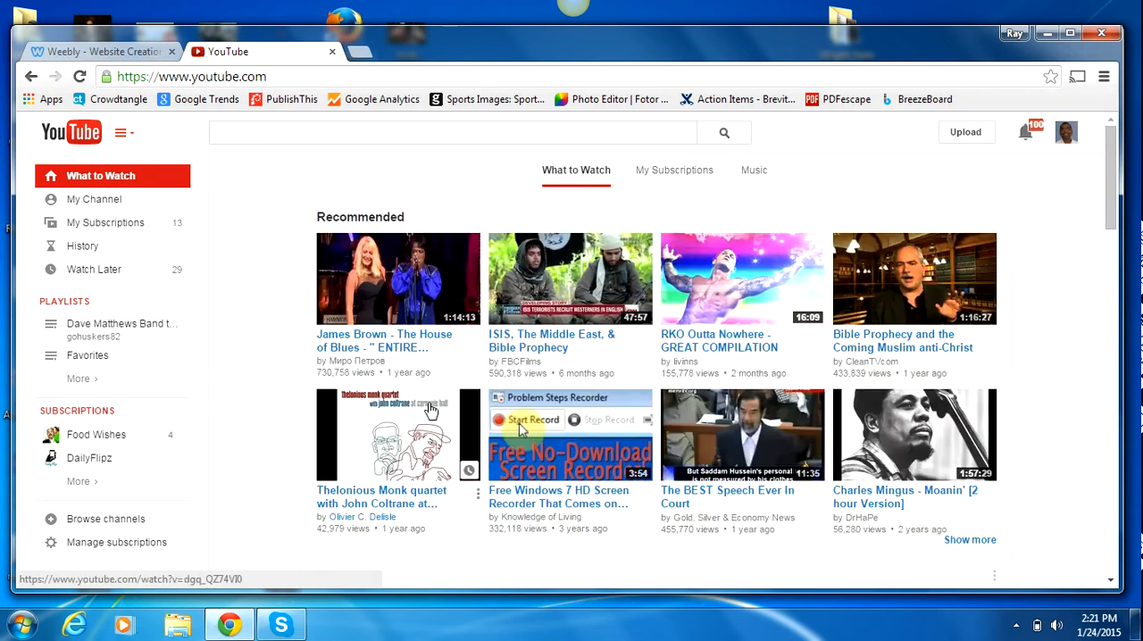
pyautogui.click(425, 300)
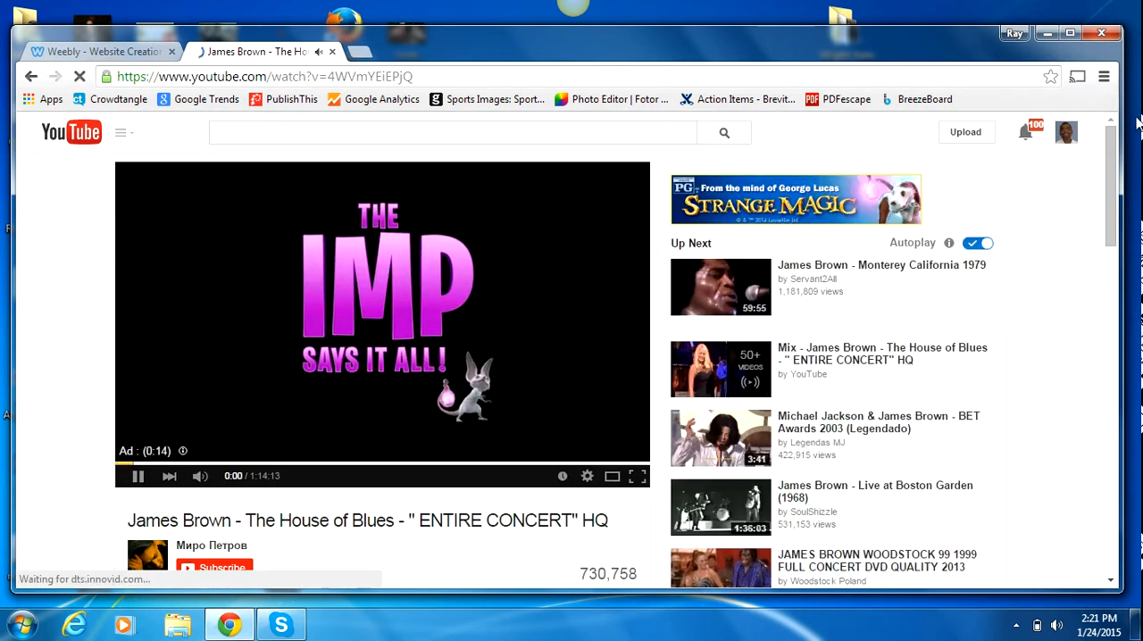
pyautogui.click(138, 476)
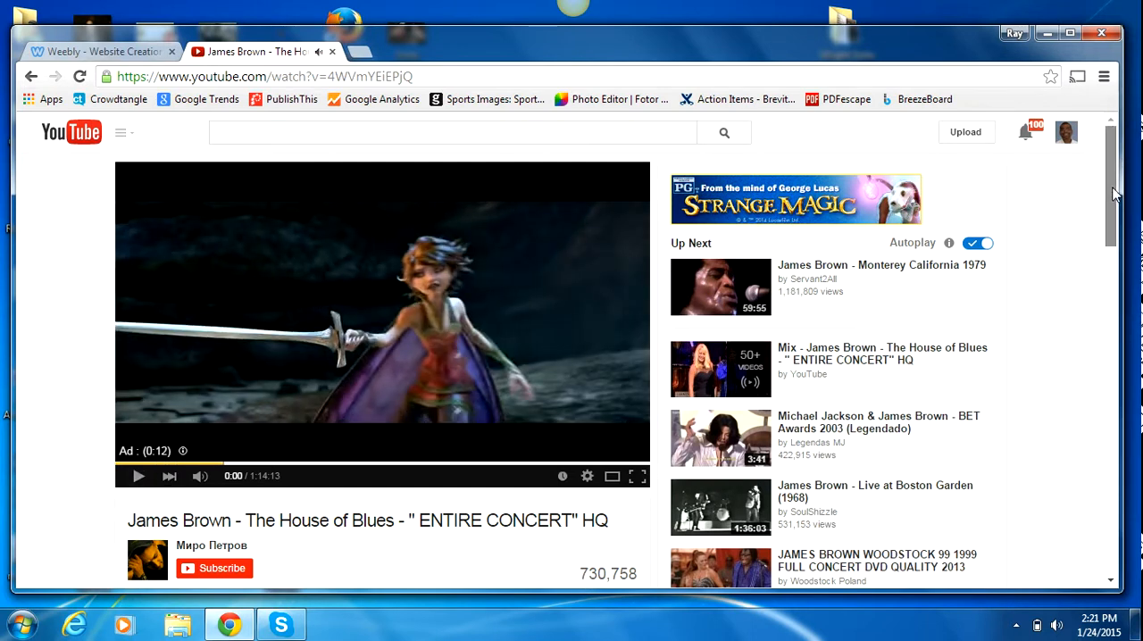
# Step: Show the share options of the James Brown concert video and cut its whole short share link to the clipboard
pyautogui.scroll(-3, 893, 268)
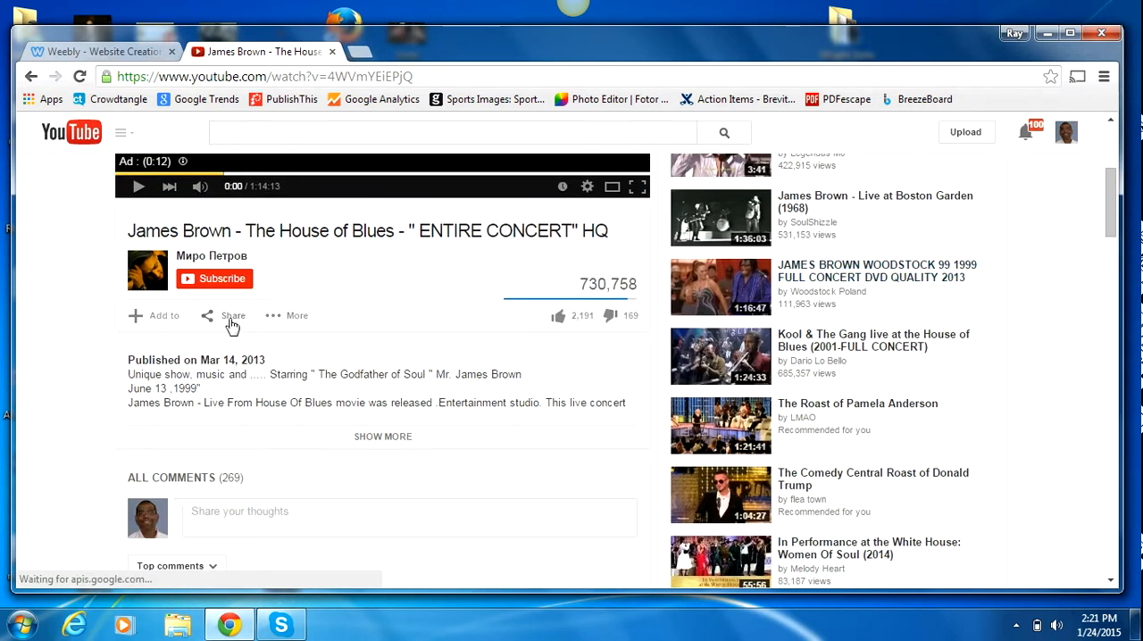
pyautogui.click(229, 317)
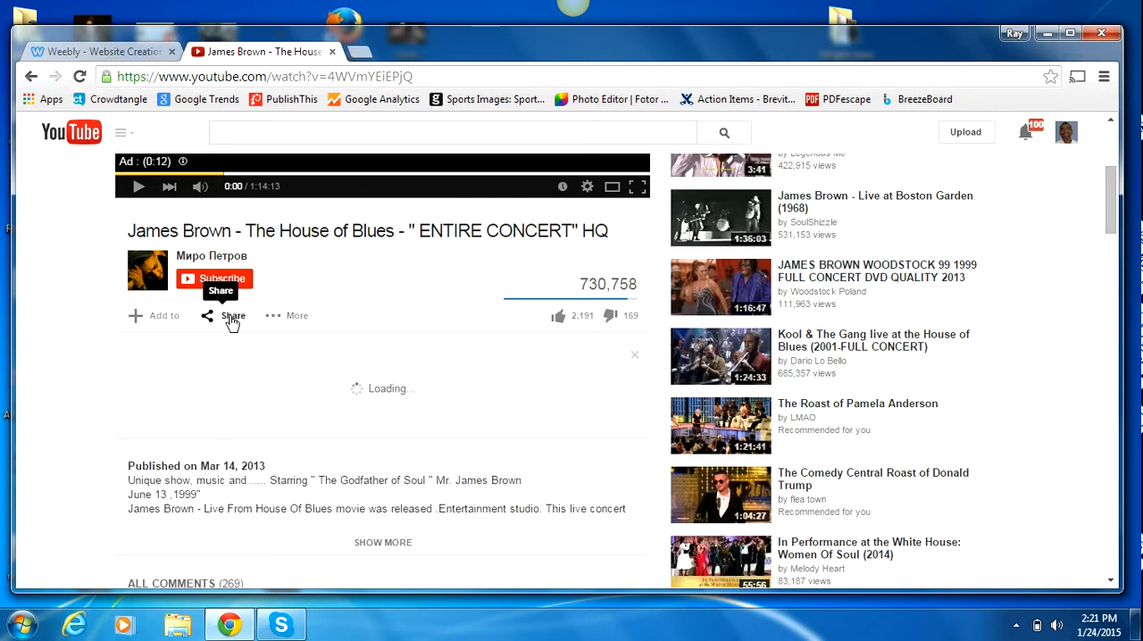
pyautogui.click(418, 428)
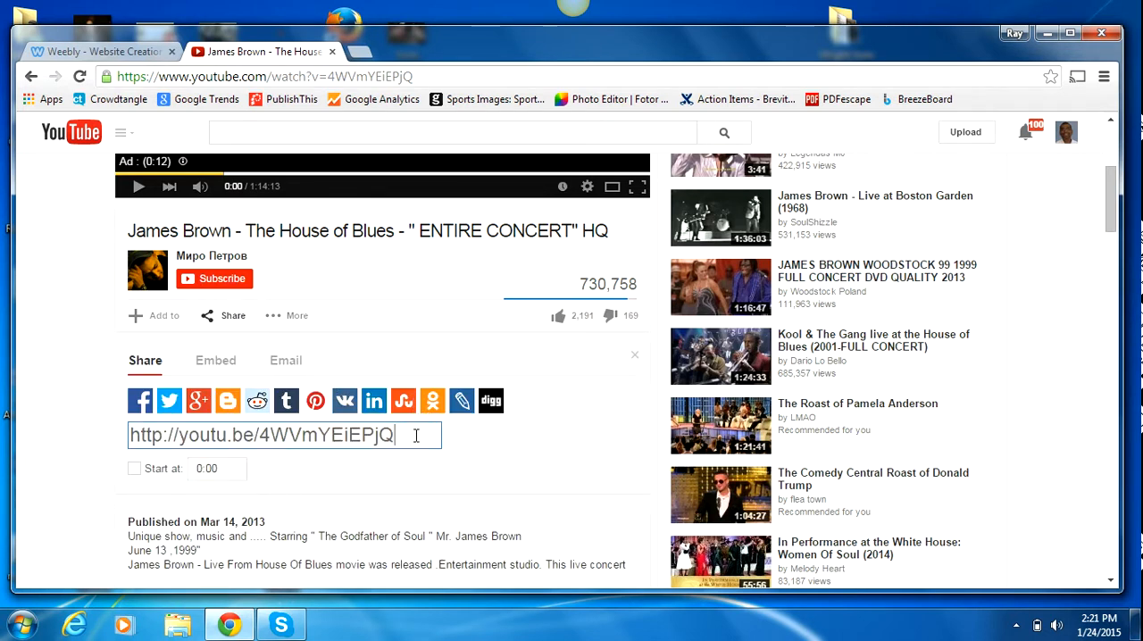
pyautogui.moveTo(416, 435); pyautogui.dragTo(75, 427)
pyautogui.hotkey('ctrl', 'x')
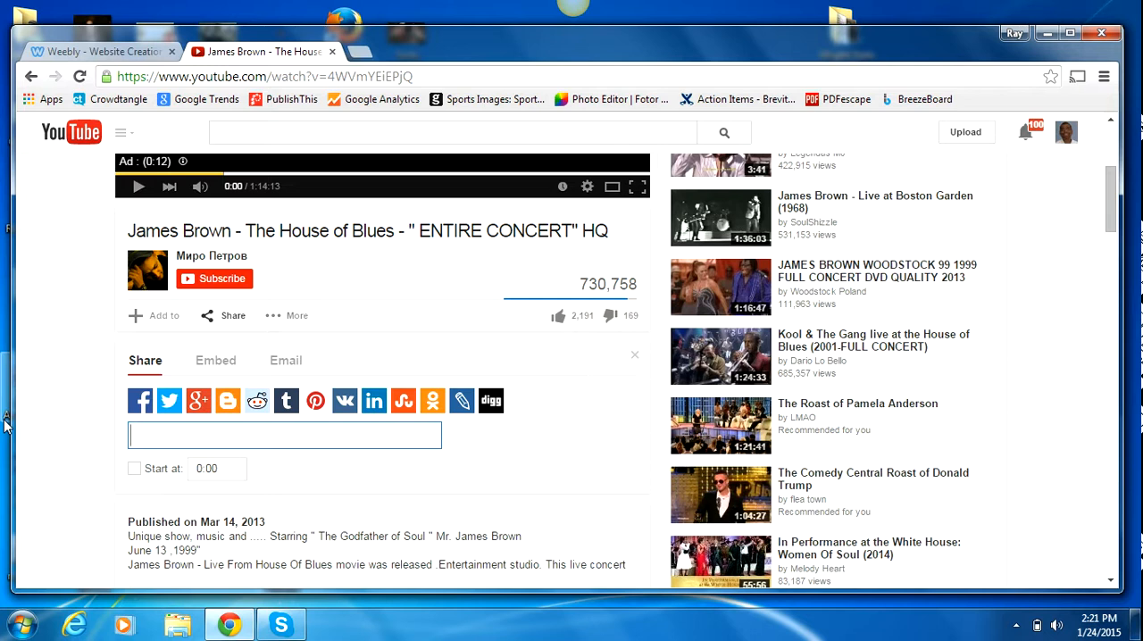
pyautogui.click(95, 53)
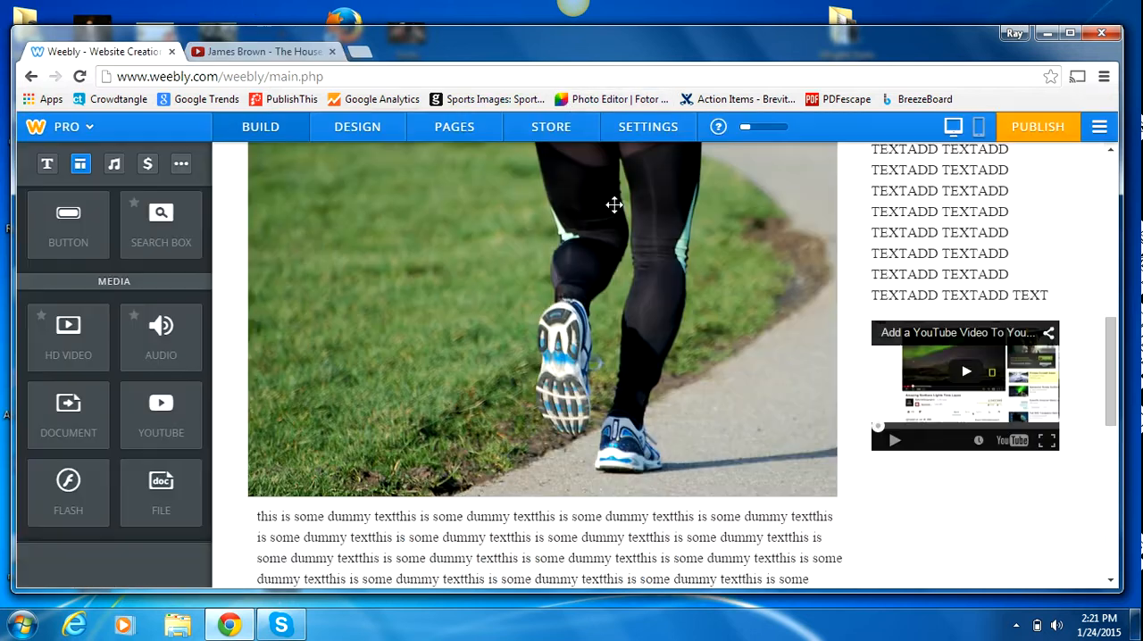
pyautogui.click(896, 393)
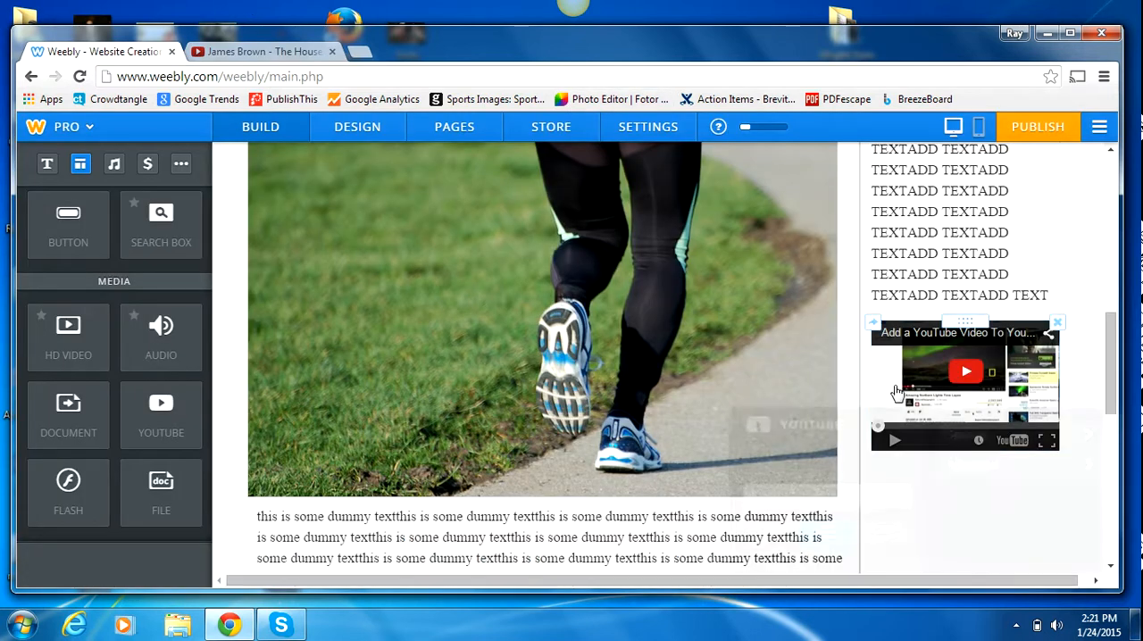
pyautogui.click(826, 504)
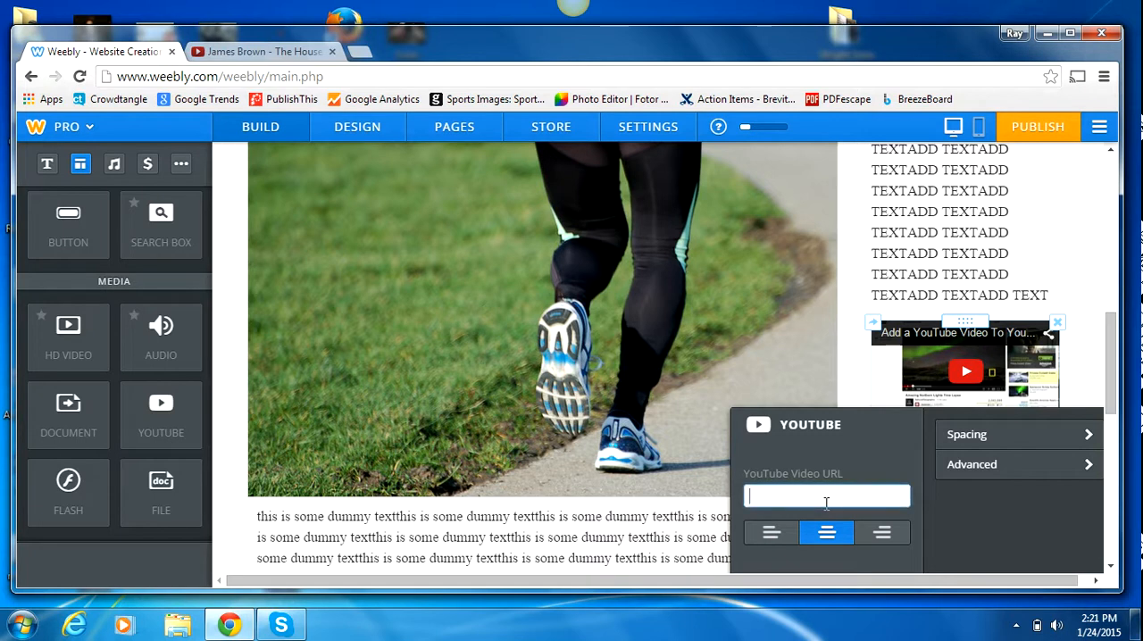
pyautogui.hotkey('ctrl', 'v')
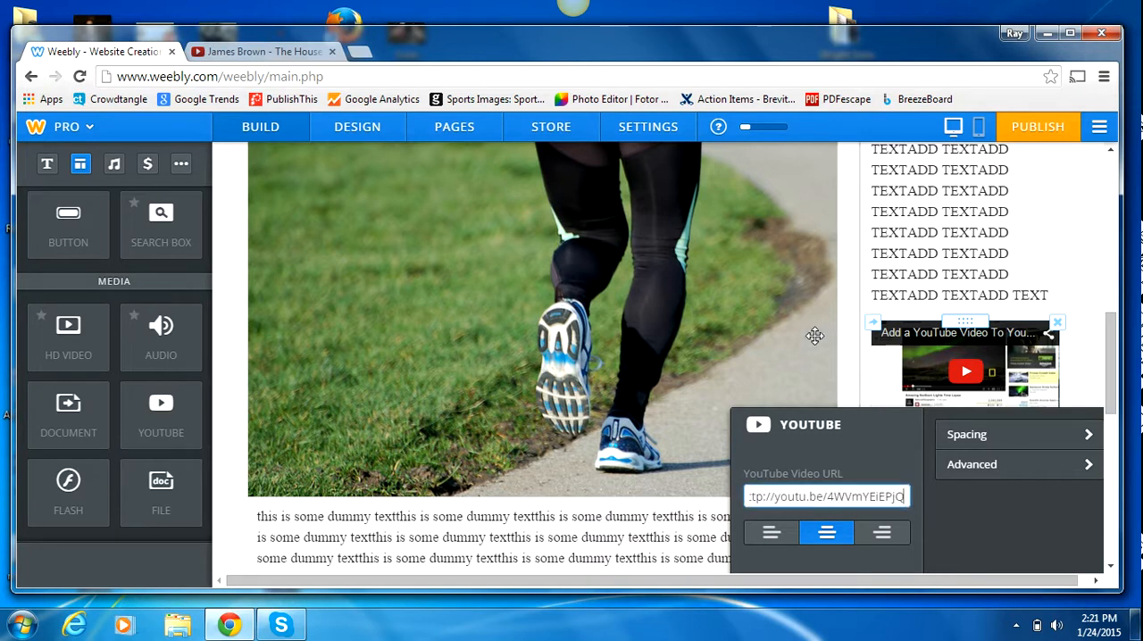
pyautogui.click(1079, 225)
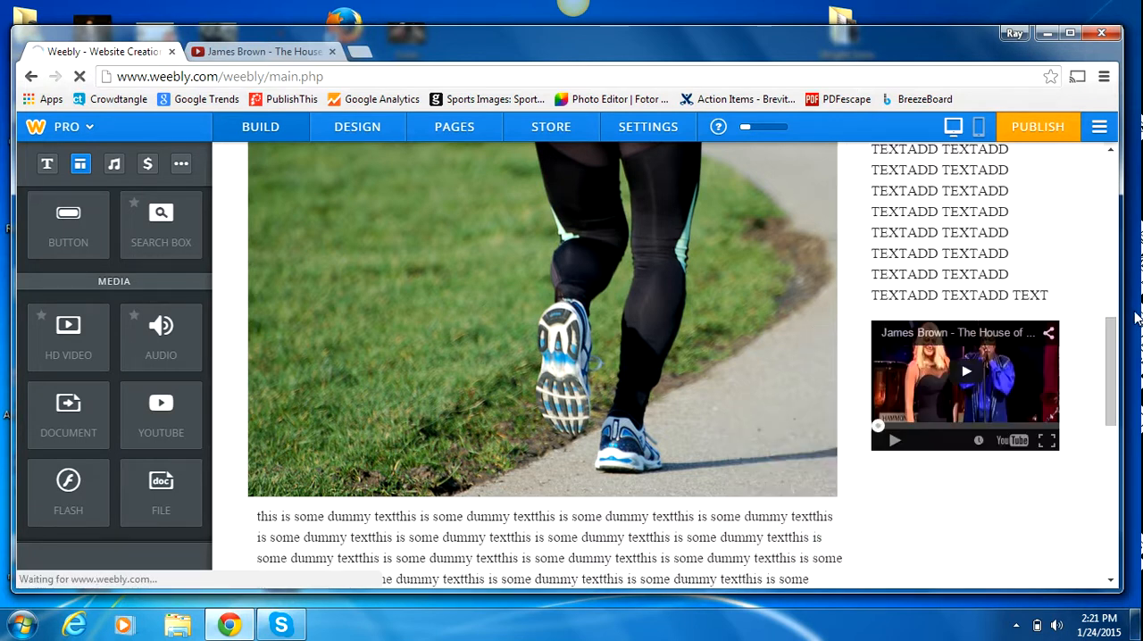